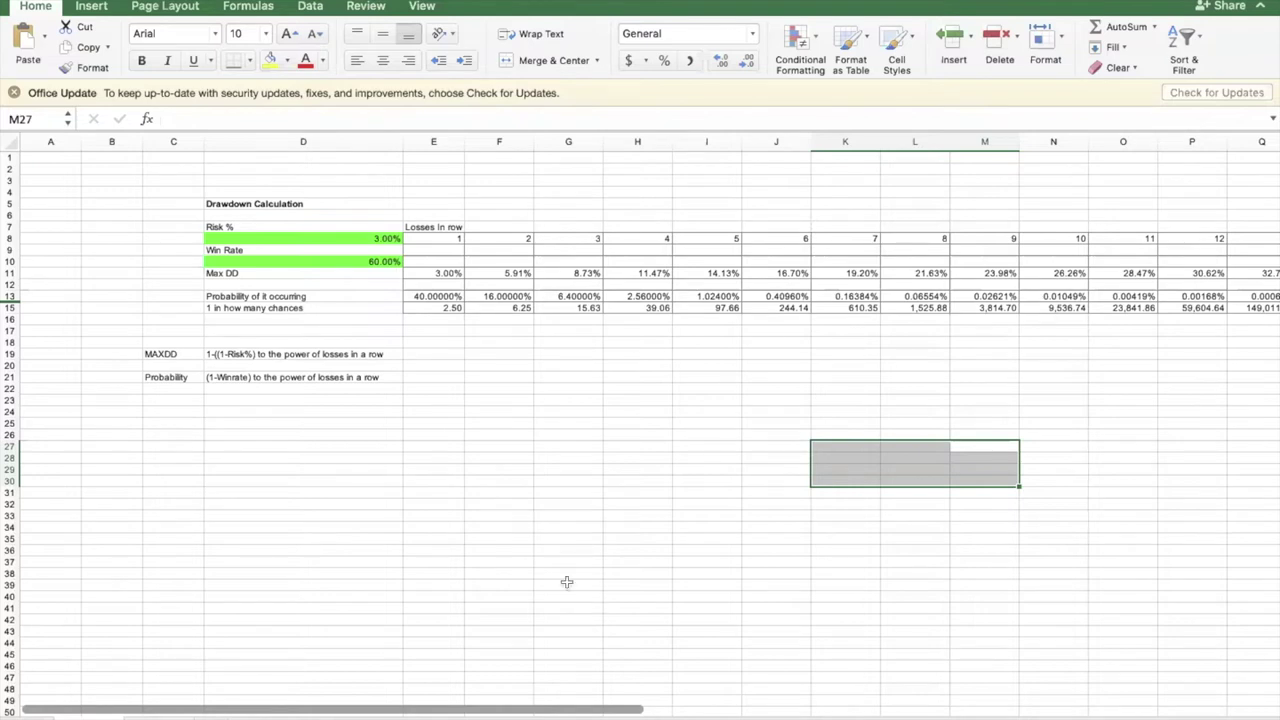
Examine the Risk % and Win Rate input cells of the drawdown calculation
{"action": "left_click", "coordinate": [449, 460]}
{"action": "left_click", "coordinate": [288, 239]}
{"action": "left_click", "coordinate": [286, 261]}
{"action": "key", "text": "Up"}
{"action": "key", "text": "Up"}
{"action": "key", "text": "Up"}
{"action": "left_click", "coordinate": [292, 259]}
{"action": "left_click", "coordinate": [306, 244]}
{"action": "left_click", "coordinate": [368, 261]}
{"action": "left_click", "coordinate": [356, 242]}
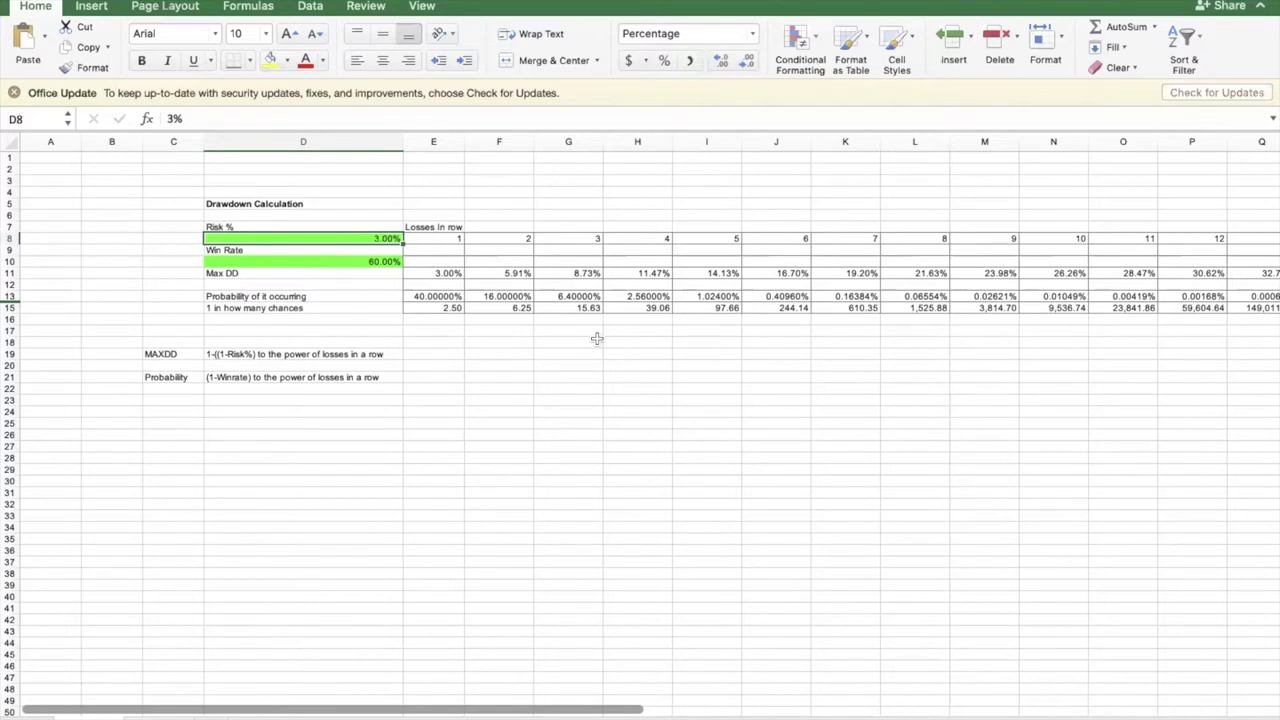
{"action": "left_click", "coordinate": [500, 248]}
{"action": "left_click", "coordinate": [339, 238]}
{"action": "type", "text": "z"}
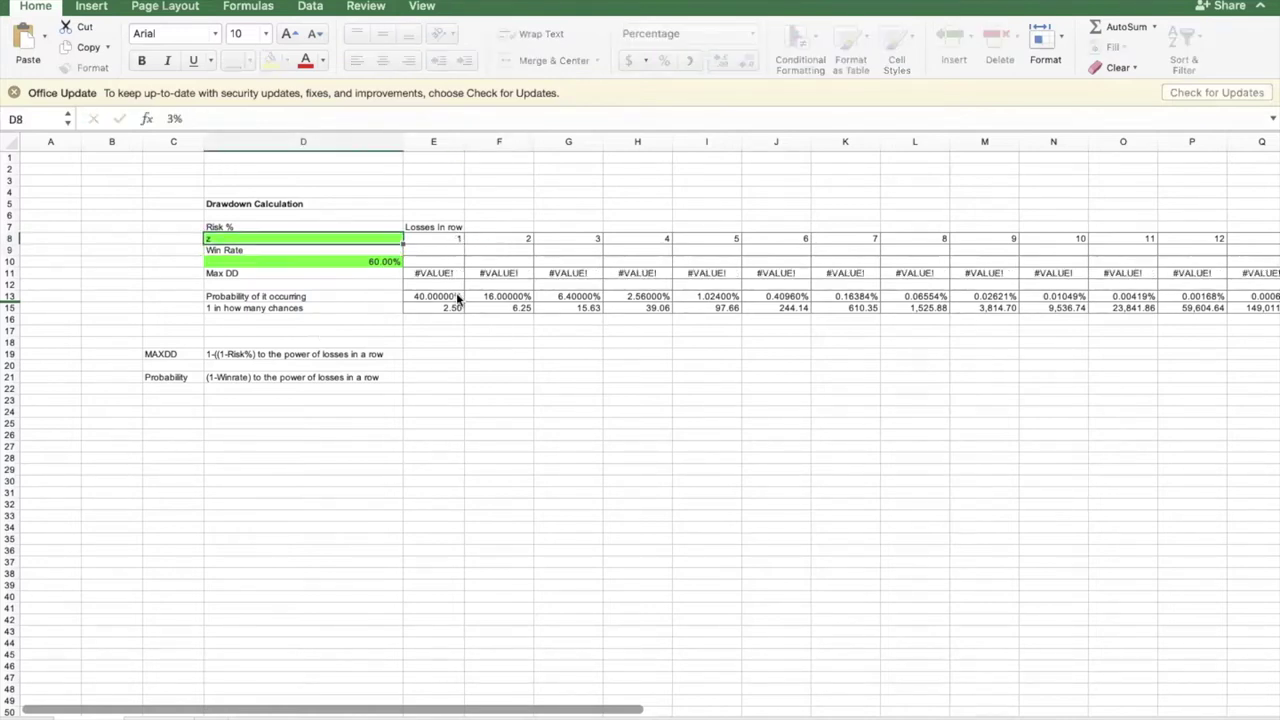
{"action": "key", "text": "Escape"}
{"action": "left_click", "coordinate": [506, 467]}
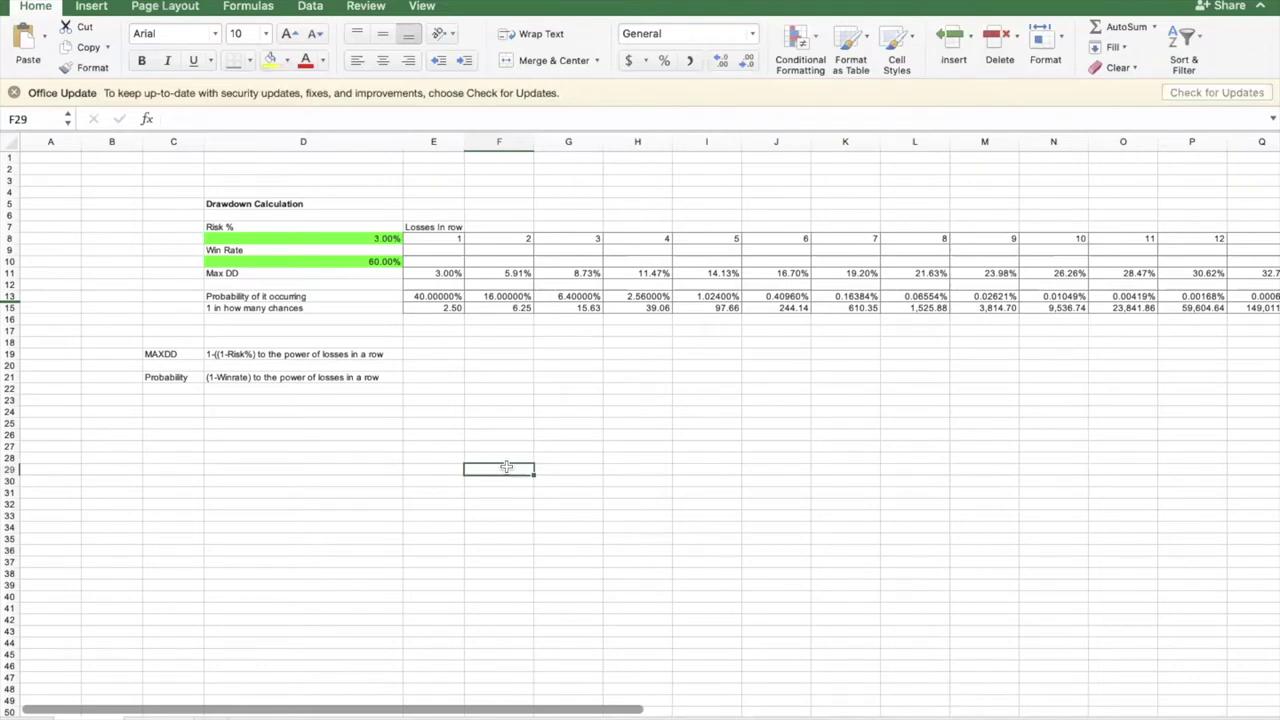
Review how the risk and win rate inputs relate to the Max DD and probability rows, including their formulas
{"action": "left_click", "coordinate": [256, 264]}
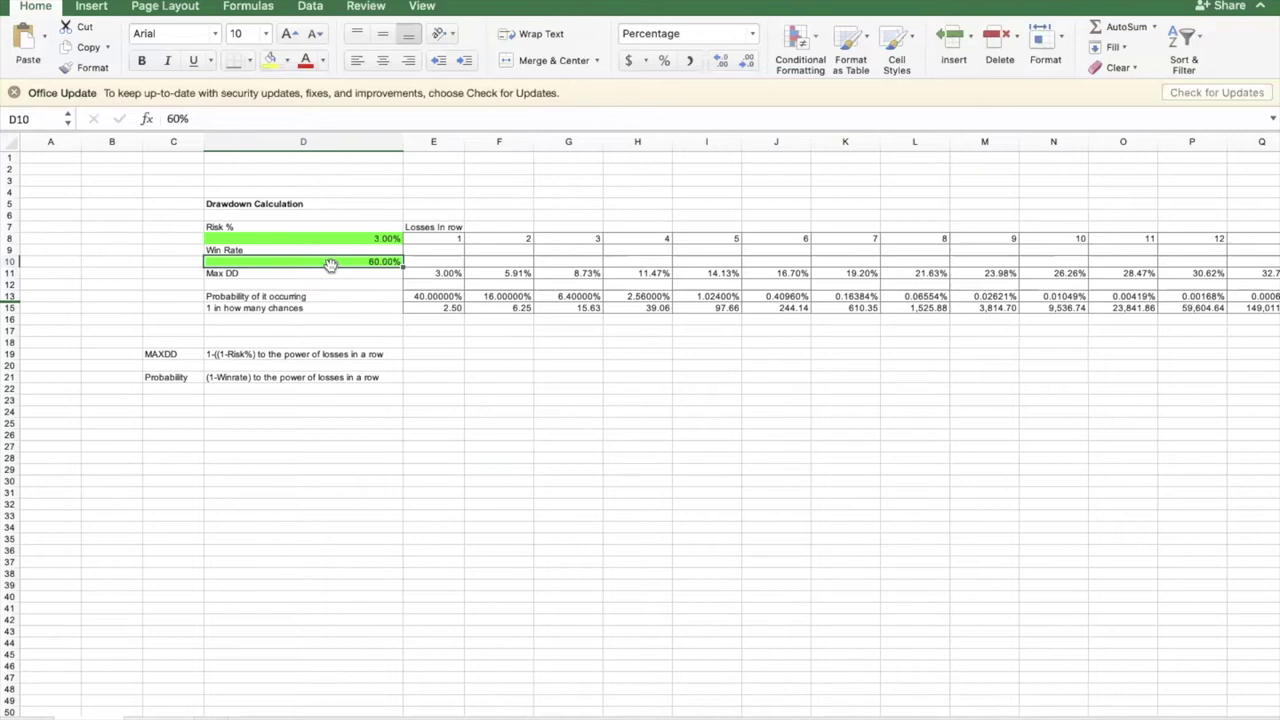
{"action": "left_click", "coordinate": [382, 237]}
{"action": "left_click", "coordinate": [360, 259]}
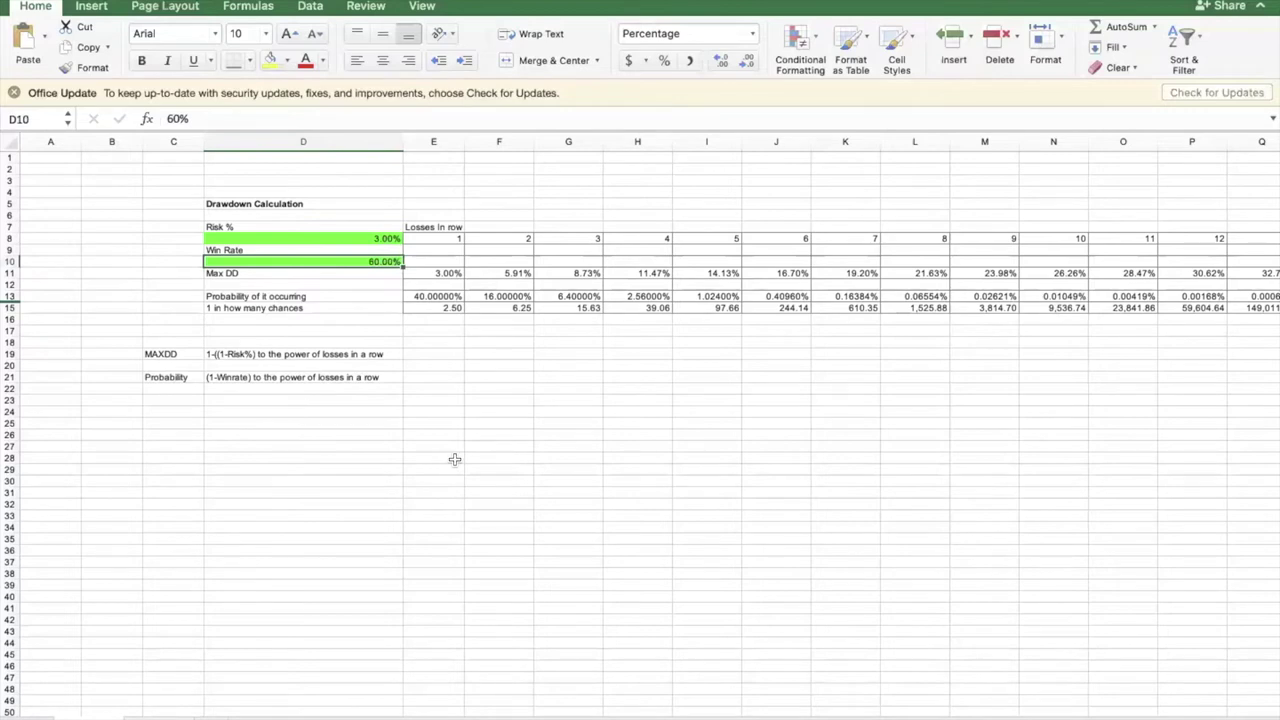
{"action": "scroll", "coordinate": [454, 459], "scroll_direction": "right", "scroll_amount": 1}
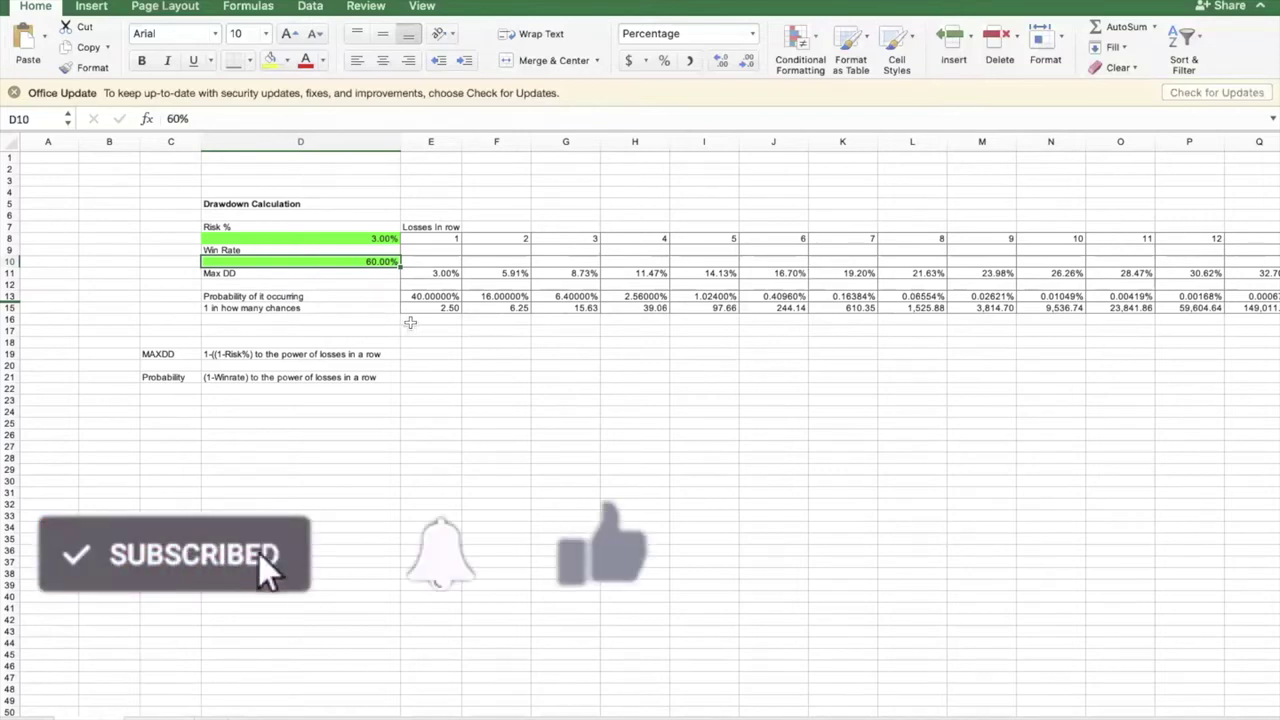
{"action": "left_click", "coordinate": [432, 297]}
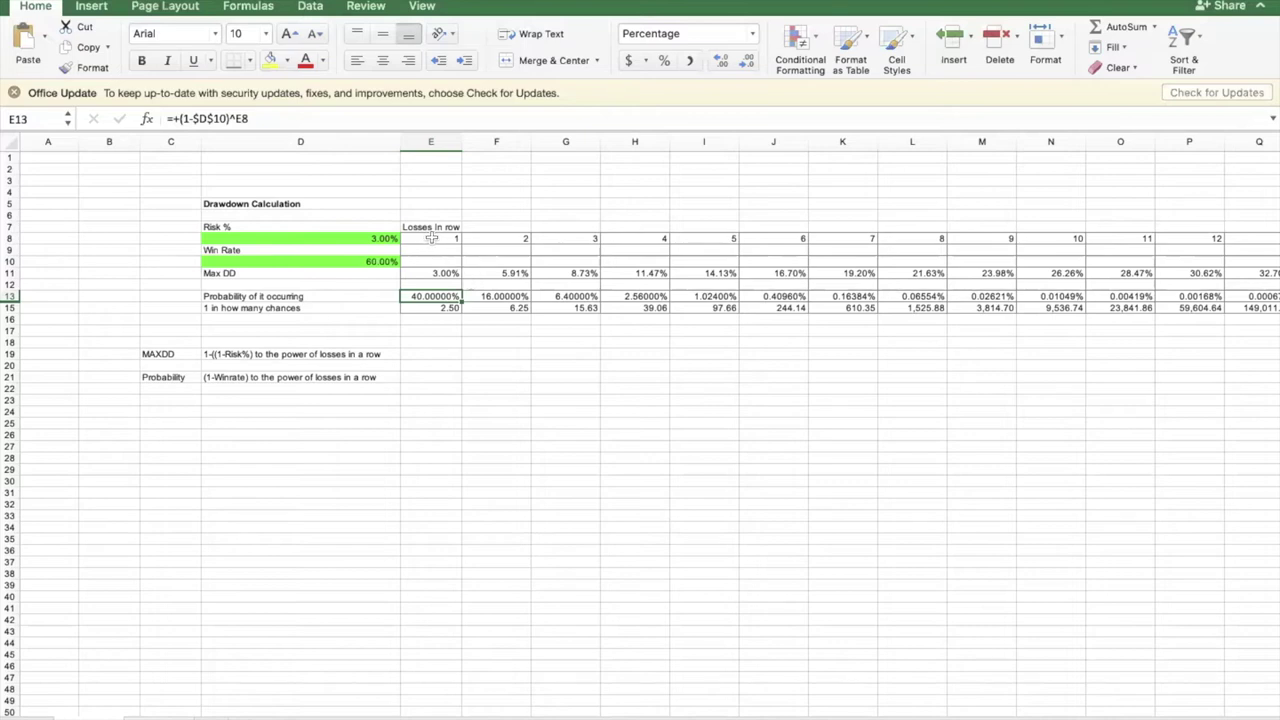
{"action": "left_click_drag", "start_coordinate": [431, 244], "coordinate": [640, 248]}
{"action": "left_click", "coordinate": [840, 272]}
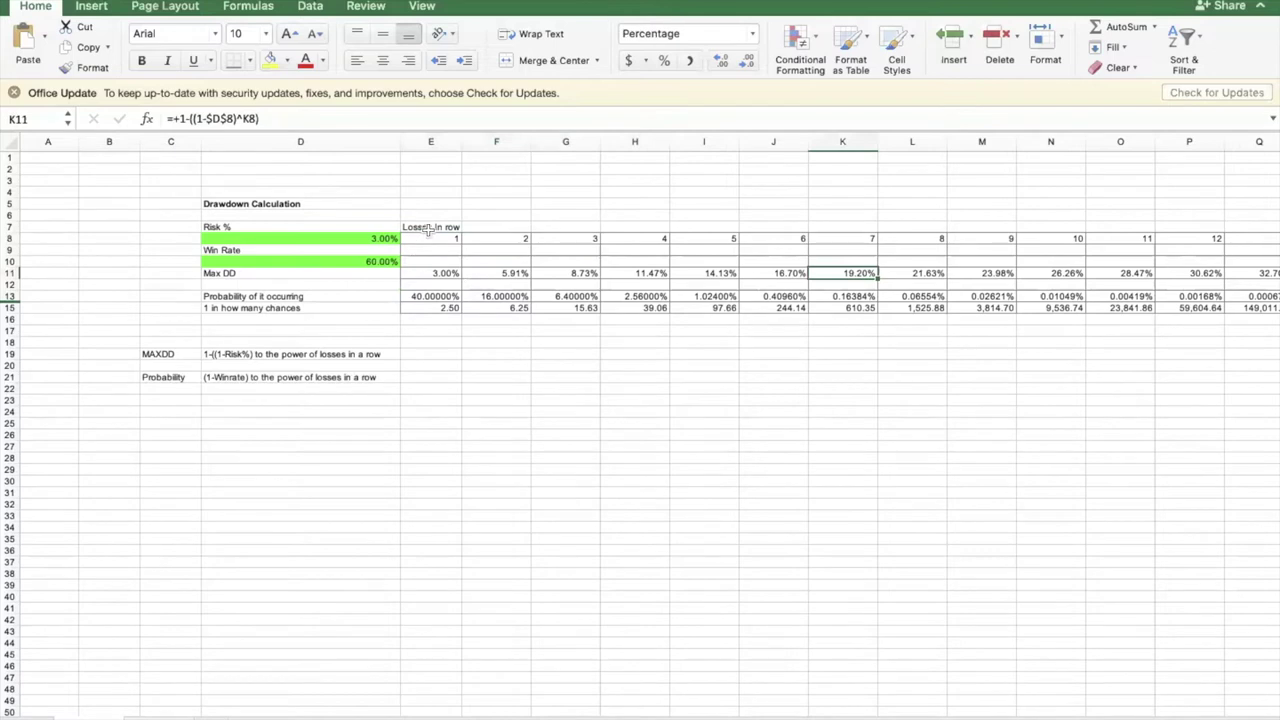
{"action": "left_click", "coordinate": [640, 204]}
{"action": "left_click", "coordinate": [298, 239]}
{"action": "left_click", "coordinate": [289, 263]}
{"action": "left_click", "coordinate": [276, 364]}
{"action": "left_click_drag", "start_coordinate": [430, 273], "coordinate": [565, 296]}
{"action": "left_click", "coordinate": [706, 343]}
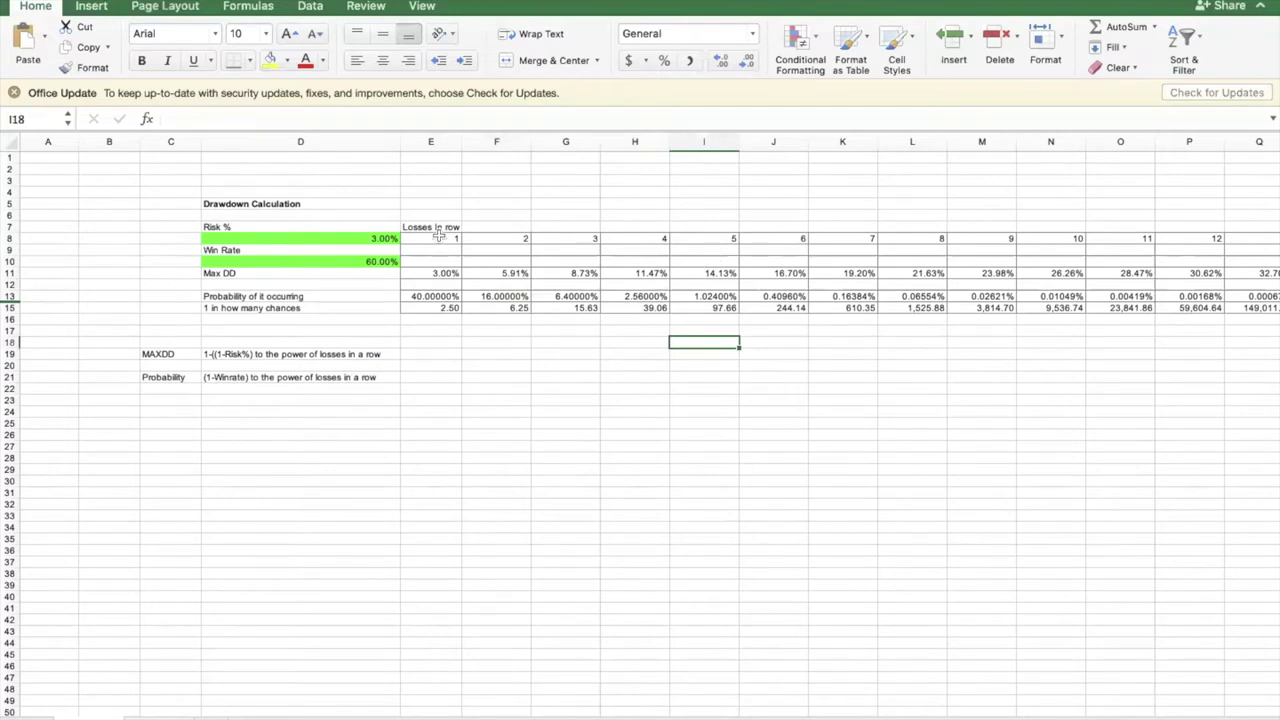
Examine the drawdown table and its Losses In row headings, from one to five losses
{"action": "left_click_drag", "start_coordinate": [432, 240], "coordinate": [1200, 308]}
{"action": "left_click", "coordinate": [1024, 397]}
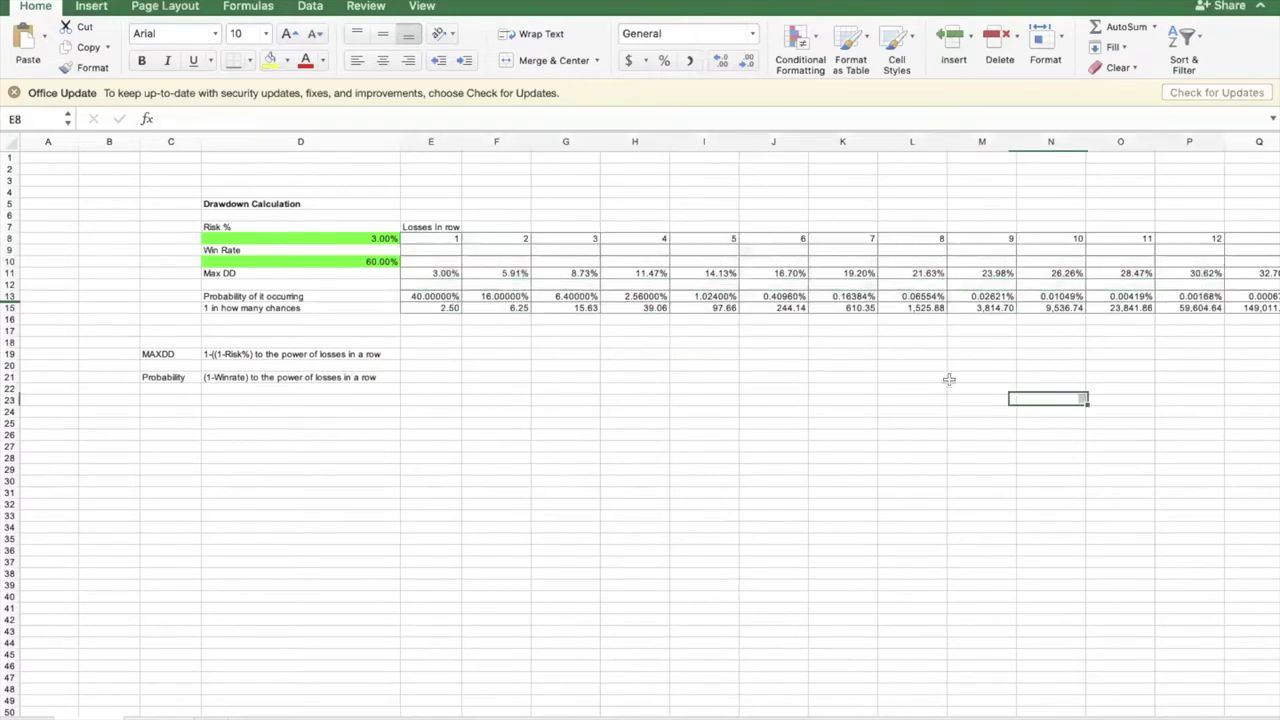
{"action": "left_click", "coordinate": [514, 266]}
{"action": "left_click", "coordinate": [430, 238]}
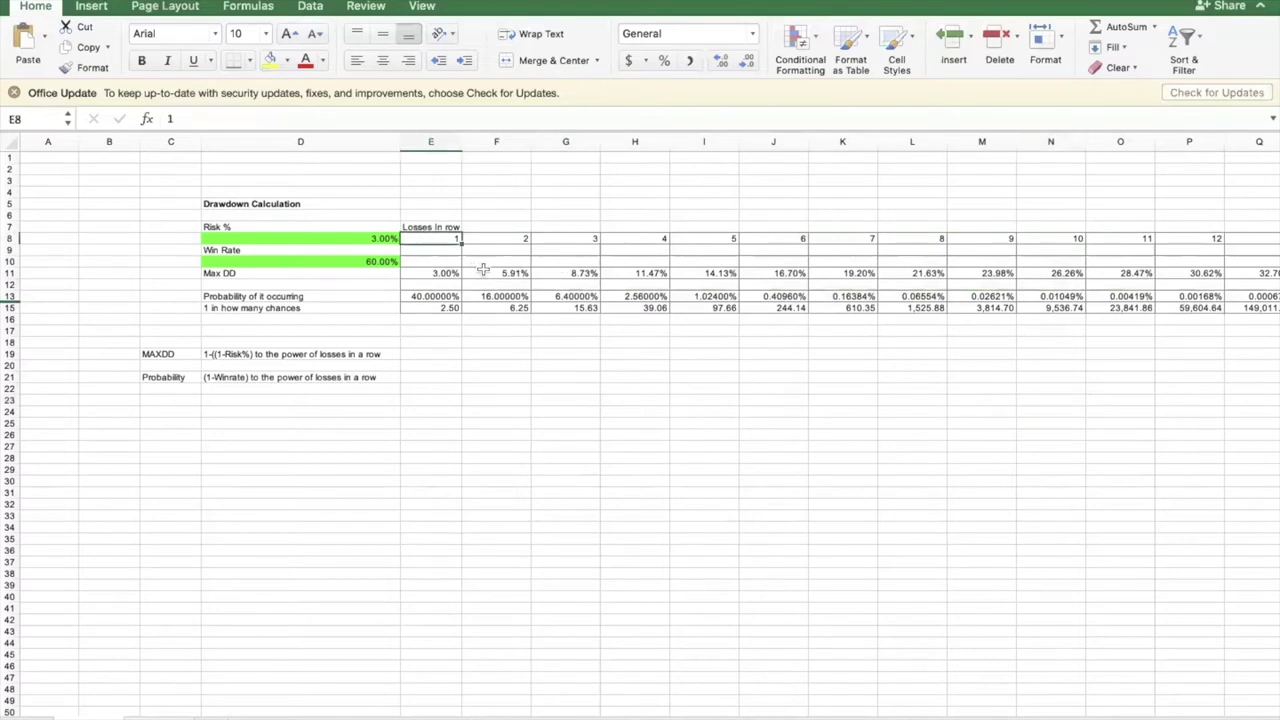
{"action": "left_click", "coordinate": [444, 229]}
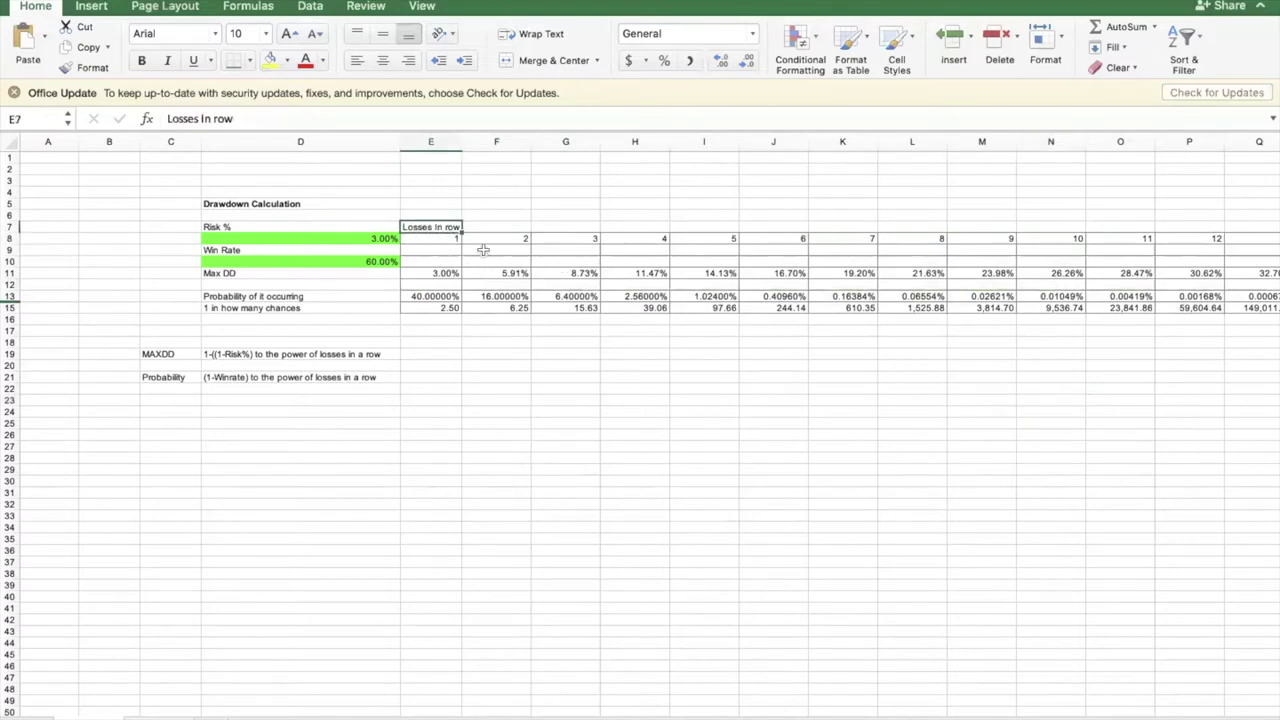
{"action": "left_click", "coordinate": [427, 250]}
{"action": "key", "text": "Up"}
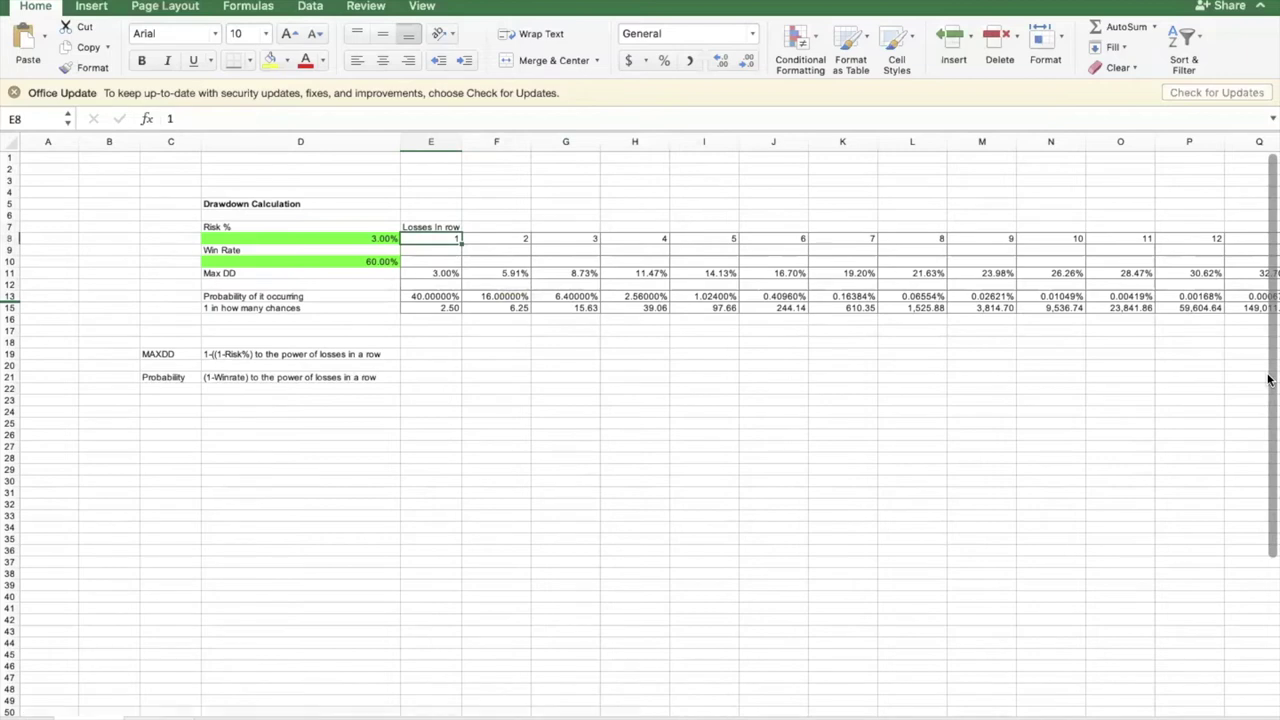
{"action": "key", "text": "Right"}
{"action": "key", "text": "Right"}
{"action": "key", "text": "Right"}
{"action": "key", "text": "Right"}
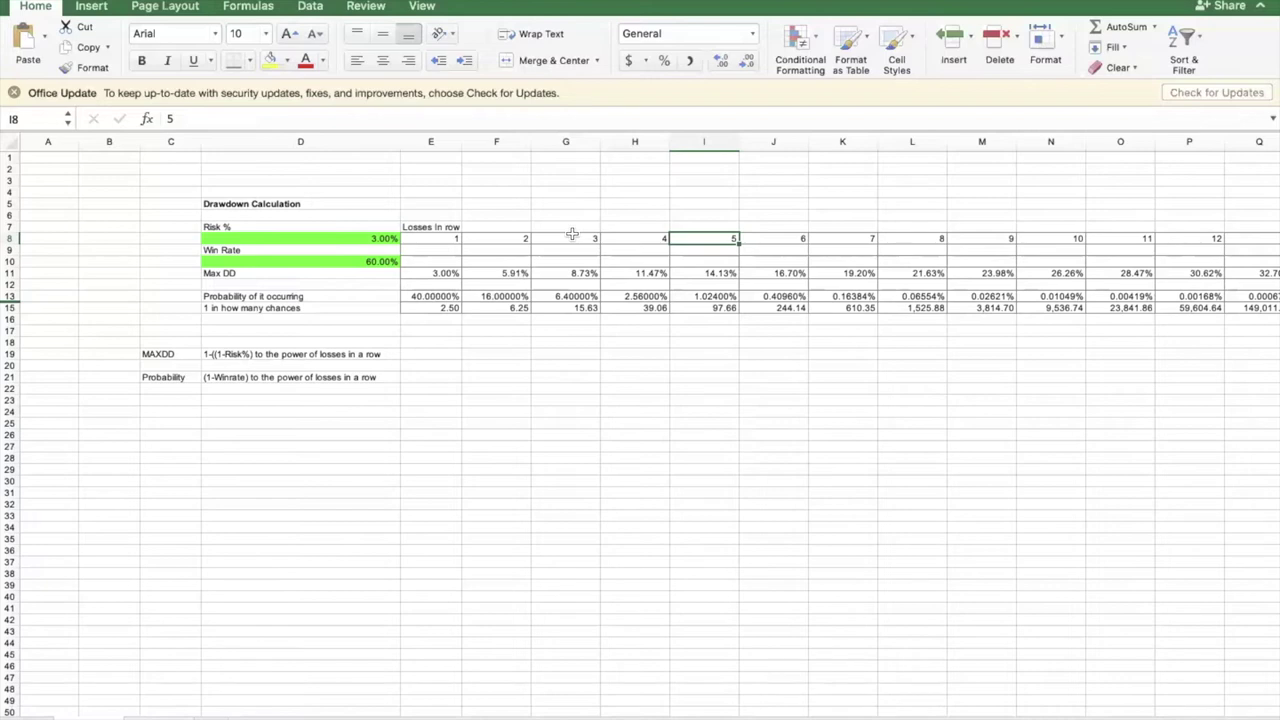
Examine the Max DD values and formulas across the columns for one to six consecutive losses
{"action": "left_click", "coordinate": [248, 273]}
{"action": "left_click_drag", "start_coordinate": [440, 276], "coordinate": [717, 273]}
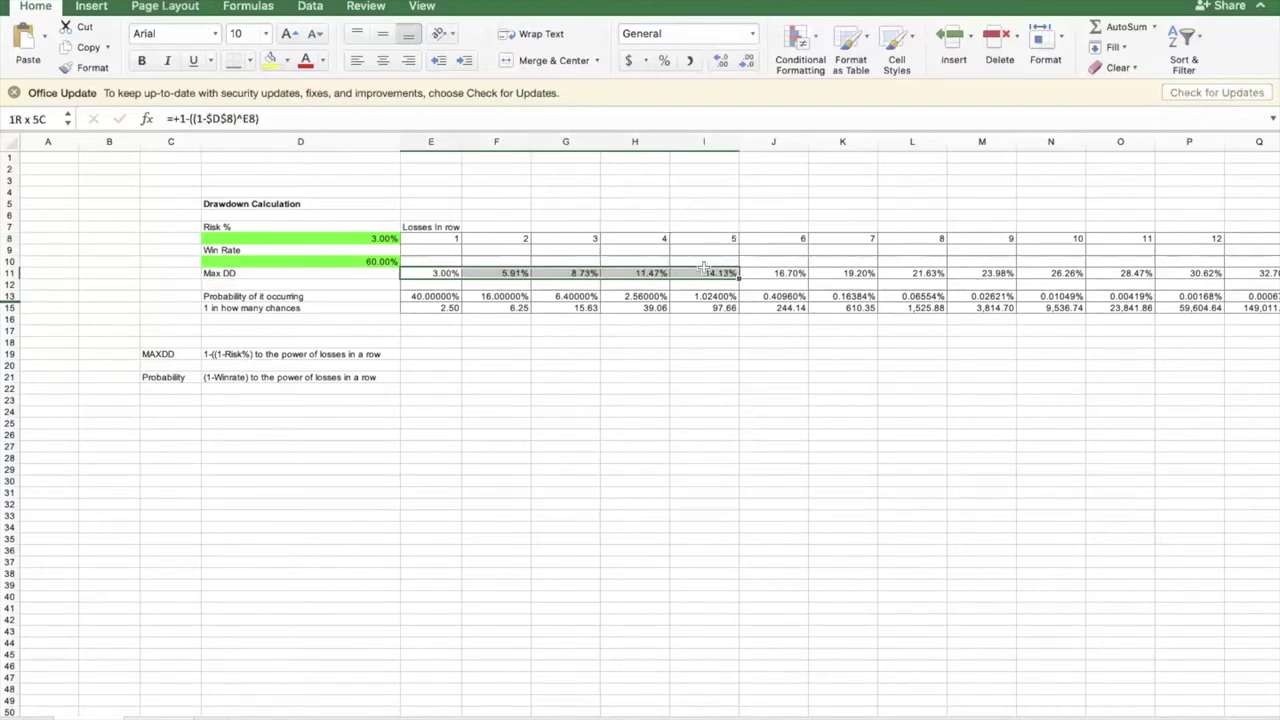
{"action": "left_click", "coordinate": [772, 273]}
{"action": "left_click", "coordinate": [385, 238]}
{"action": "left_click", "coordinate": [425, 283]}
{"action": "left_click", "coordinate": [453, 240]}
{"action": "left_click", "coordinate": [443, 276]}
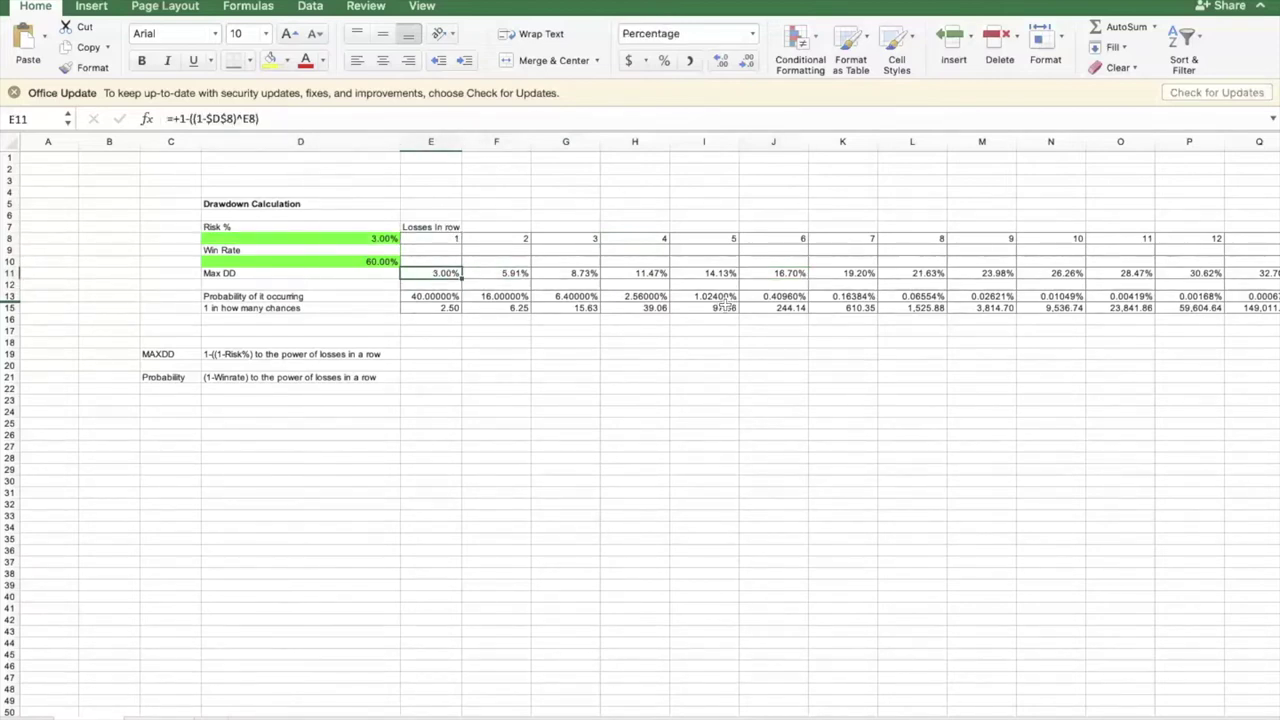
{"action": "key", "text": "Right"}
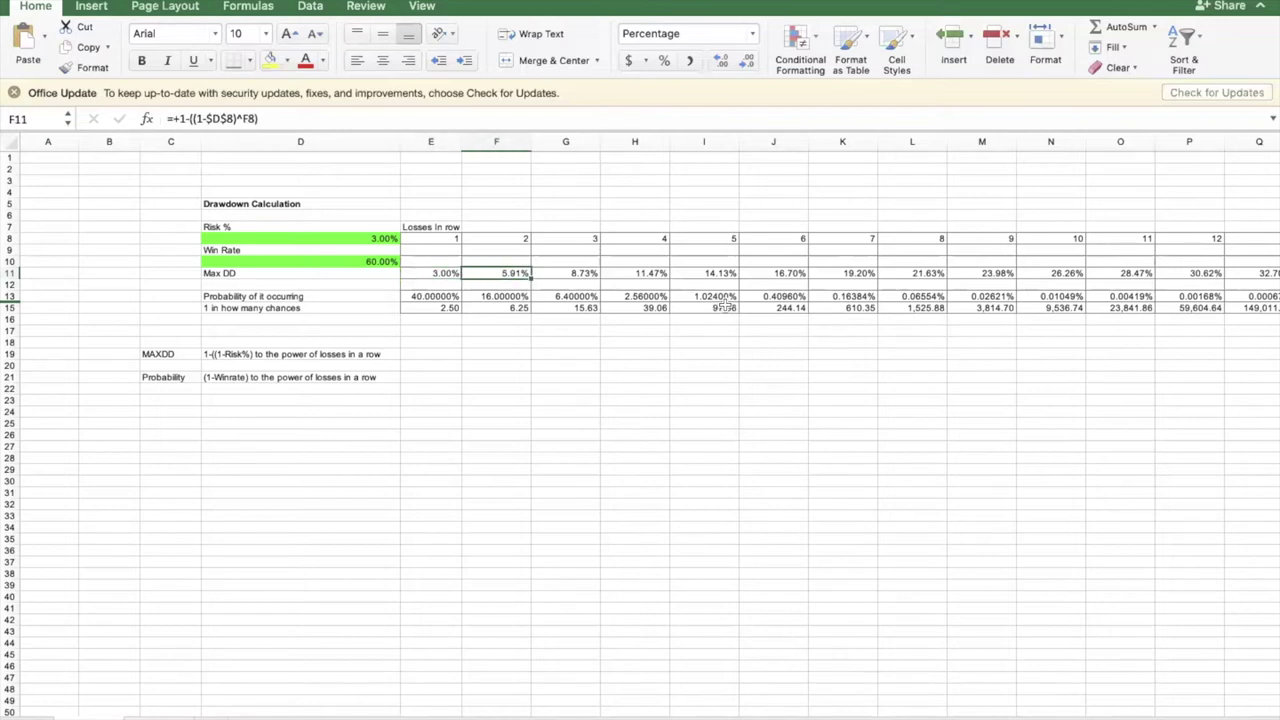
{"action": "key", "text": "Left"}
{"action": "key", "text": "Right"}
{"action": "key", "text": "Right"}
{"action": "key", "text": "Left"}
{"action": "left_click_drag", "start_coordinate": [443, 272], "coordinate": [500, 273]}
{"action": "left_click", "coordinate": [510, 273]}
{"action": "left_click", "coordinate": [558, 273]}
{"action": "left_click", "coordinate": [652, 276]}
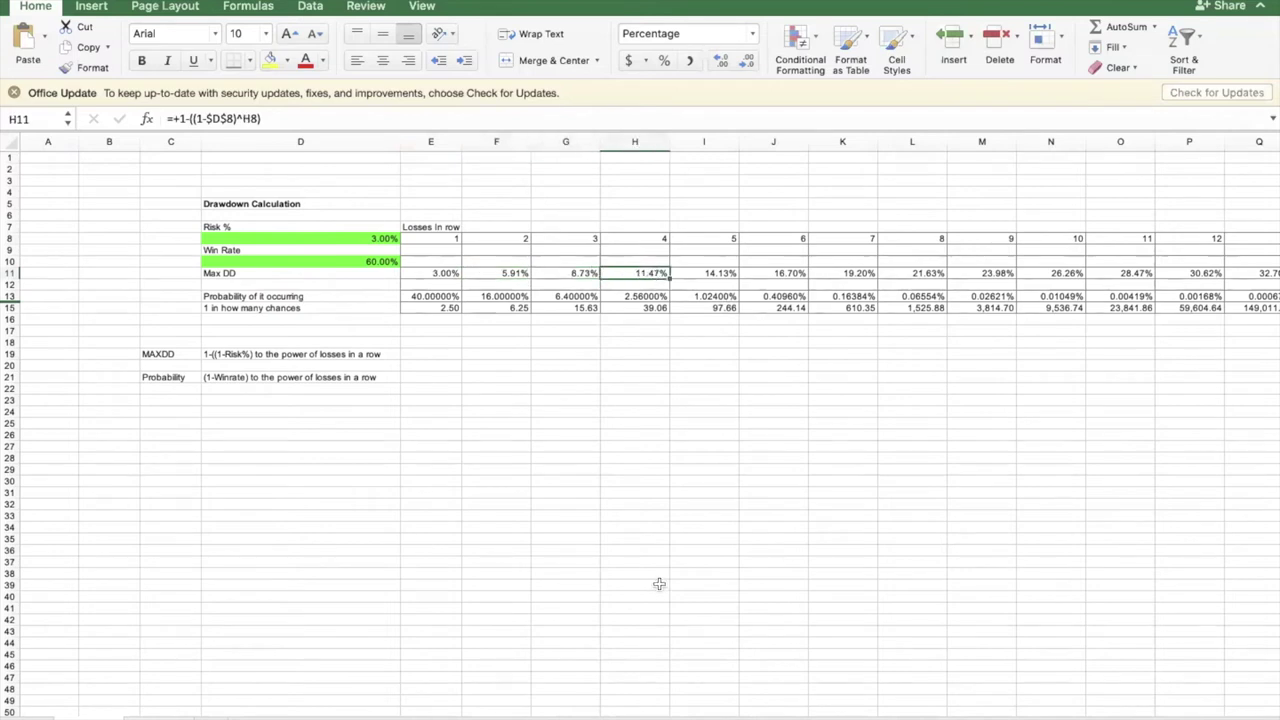
{"action": "key", "text": "Right"}
{"action": "key", "text": "Right"}
{"action": "key", "text": "Left"}
{"action": "key", "text": "Left"}
{"action": "key", "text": "Left"}
{"action": "left_click_drag", "start_coordinate": [420, 275], "coordinate": [778, 270]}
Highlight the "Probability of it occurring" and "1 in how many chances" label cells in yellow
{"action": "left_click_drag", "start_coordinate": [305, 297], "coordinate": [520, 308]}
{"action": "left_click", "coordinate": [565, 354]}
{"action": "left_click_drag", "start_coordinate": [410, 291], "coordinate": [570, 306]}
{"action": "left_click_drag", "start_coordinate": [225, 296], "coordinate": [250, 308]}
{"action": "left_click", "coordinate": [274, 61]}
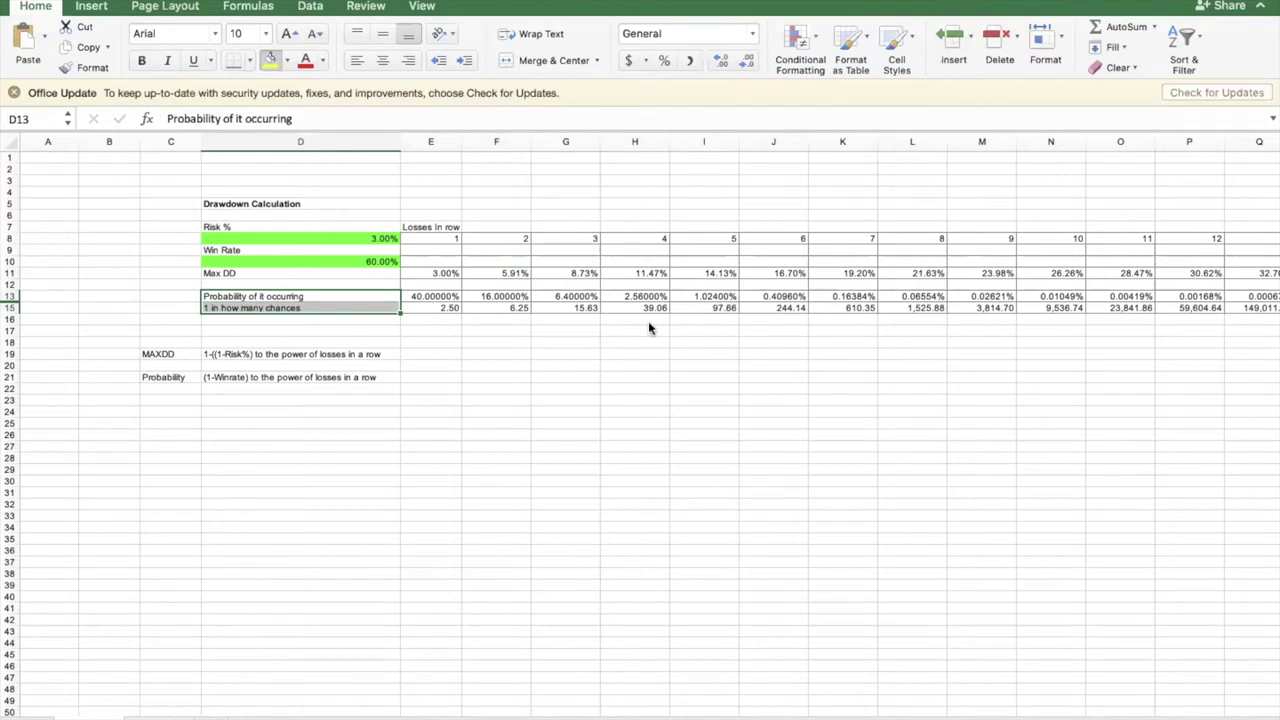
{"action": "left_click", "coordinate": [648, 321]}
Compare the probability formulas for one and two losses in a row
{"action": "left_click", "coordinate": [338, 307]}
{"action": "left_click", "coordinate": [420, 296]}
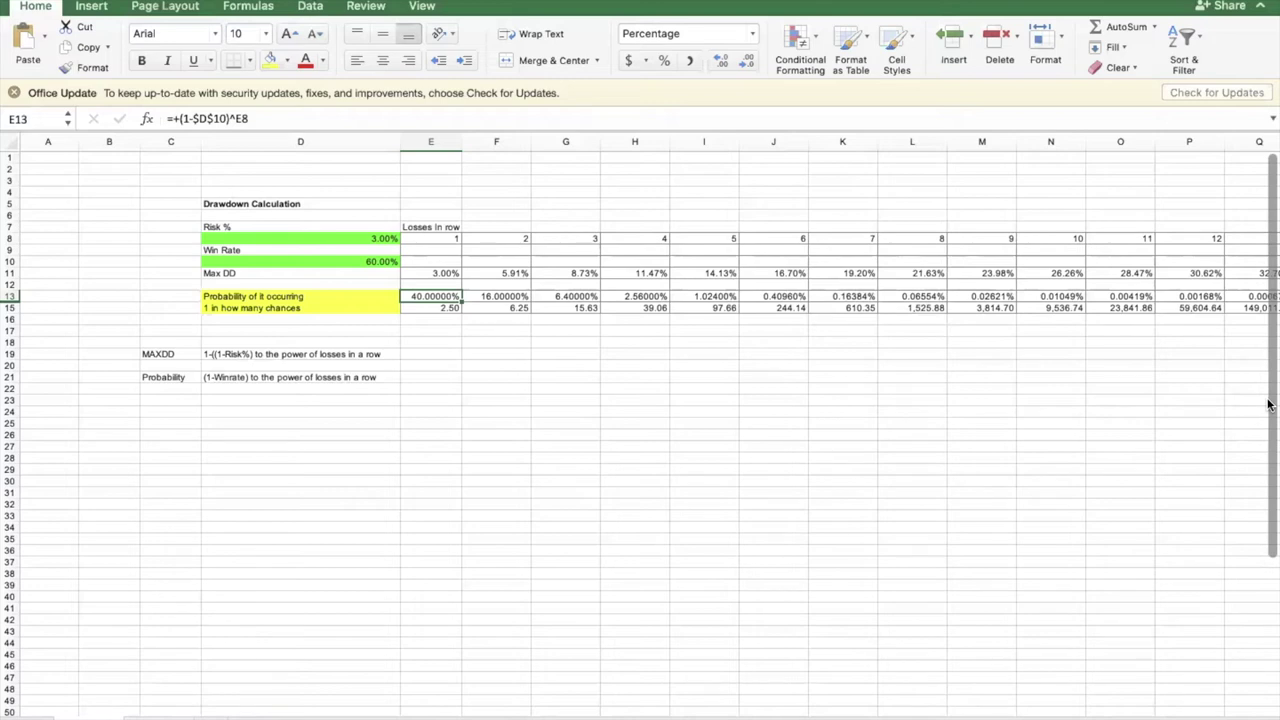
{"action": "key", "text": "Right"}
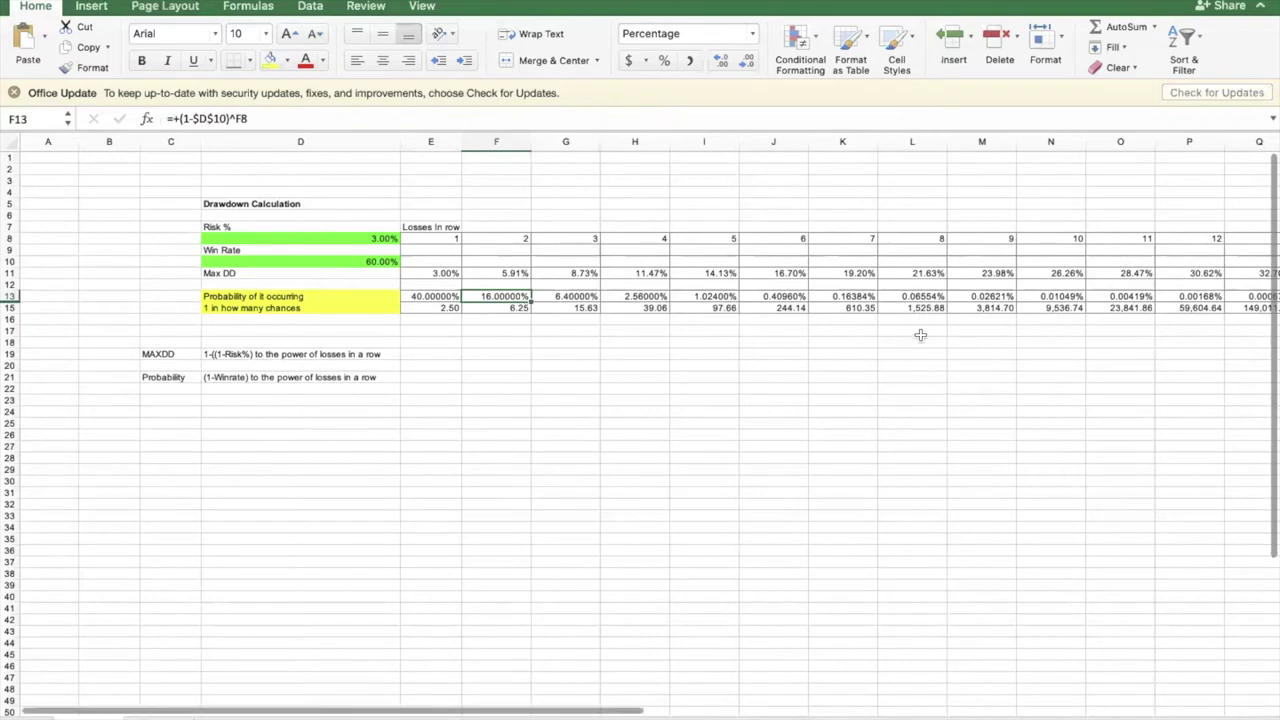
{"action": "key", "text": "Left"}
{"action": "key", "text": "Right"}
{"action": "key", "text": "Left"}
{"action": "key", "text": "Right"}
{"action": "key", "text": "Left"}
Copy the probability formula from E13 into F13
{"action": "key", "text": "super+c"}
{"action": "key", "text": "Right"}
{"action": "key", "text": "super+v"}
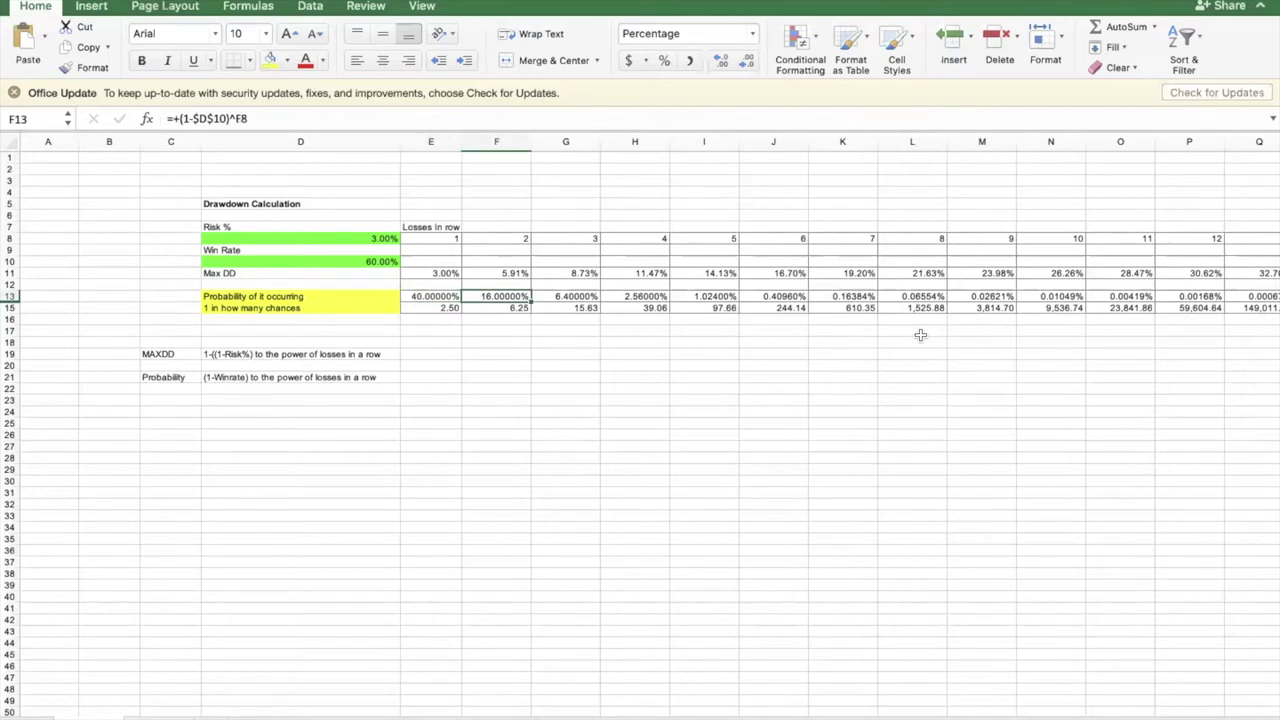
Inspect the cell references in the F13 formula and review the probabilities up to eight losses in a row
{"action": "left_click", "coordinate": [229, 118]}
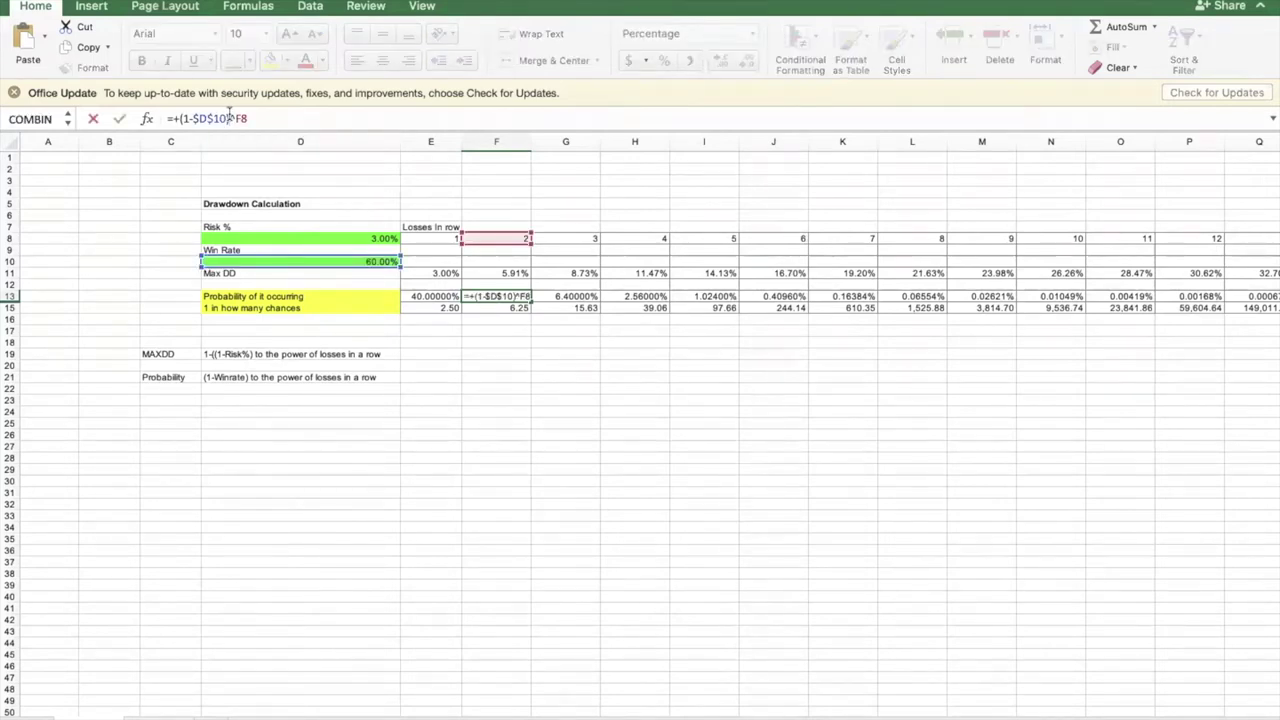
{"action": "key", "text": "Return"}
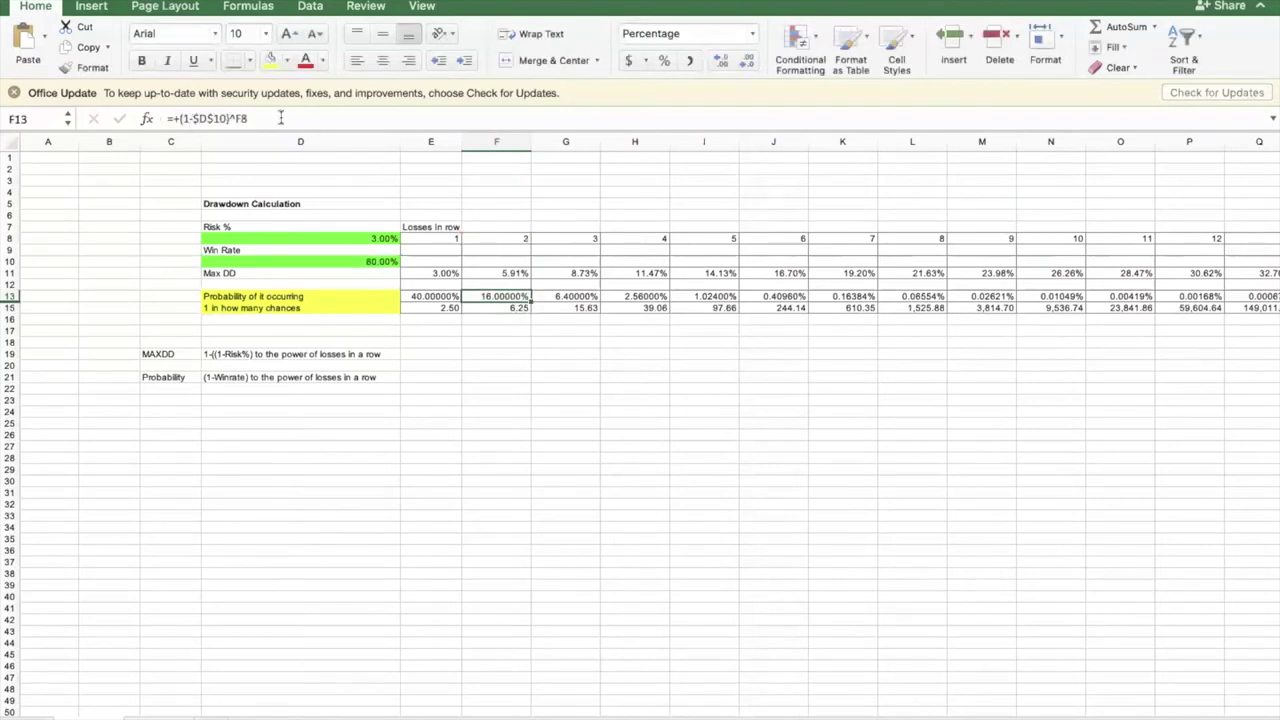
{"action": "left_click_drag", "start_coordinate": [440, 296], "coordinate": [651, 300]}
{"action": "left_click", "coordinate": [704, 320]}
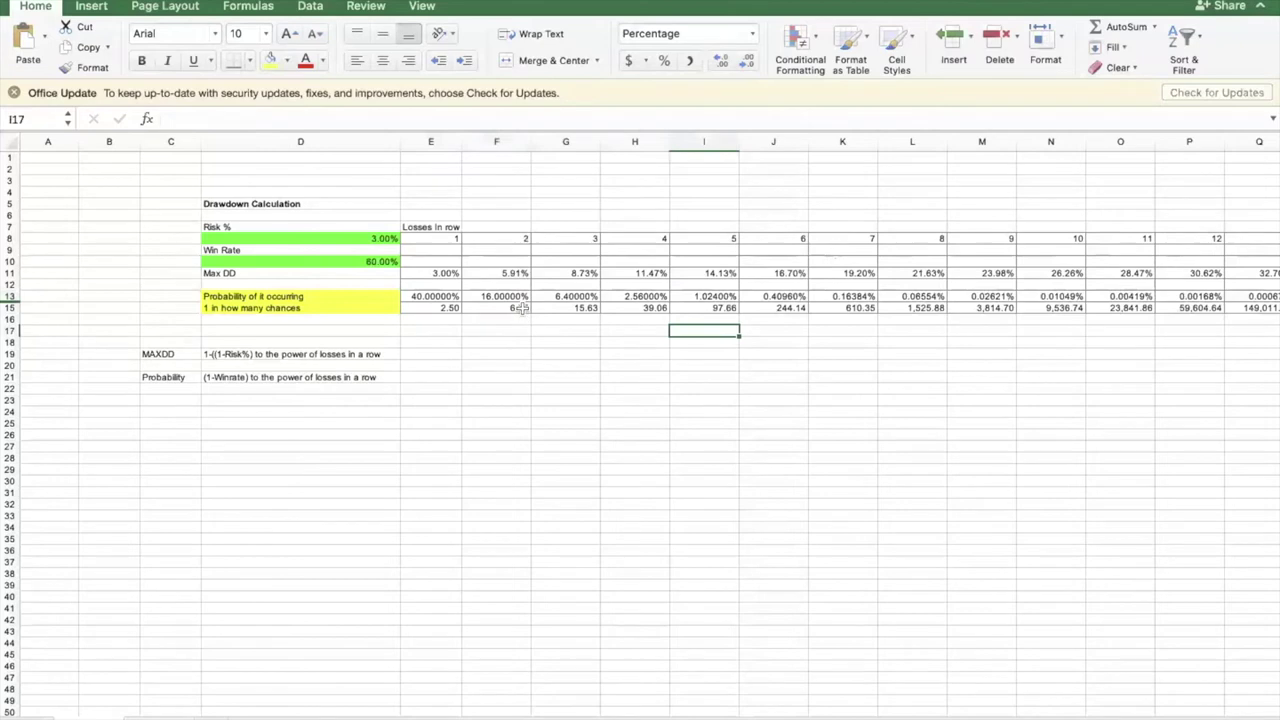
{"action": "left_click", "coordinate": [523, 297]}
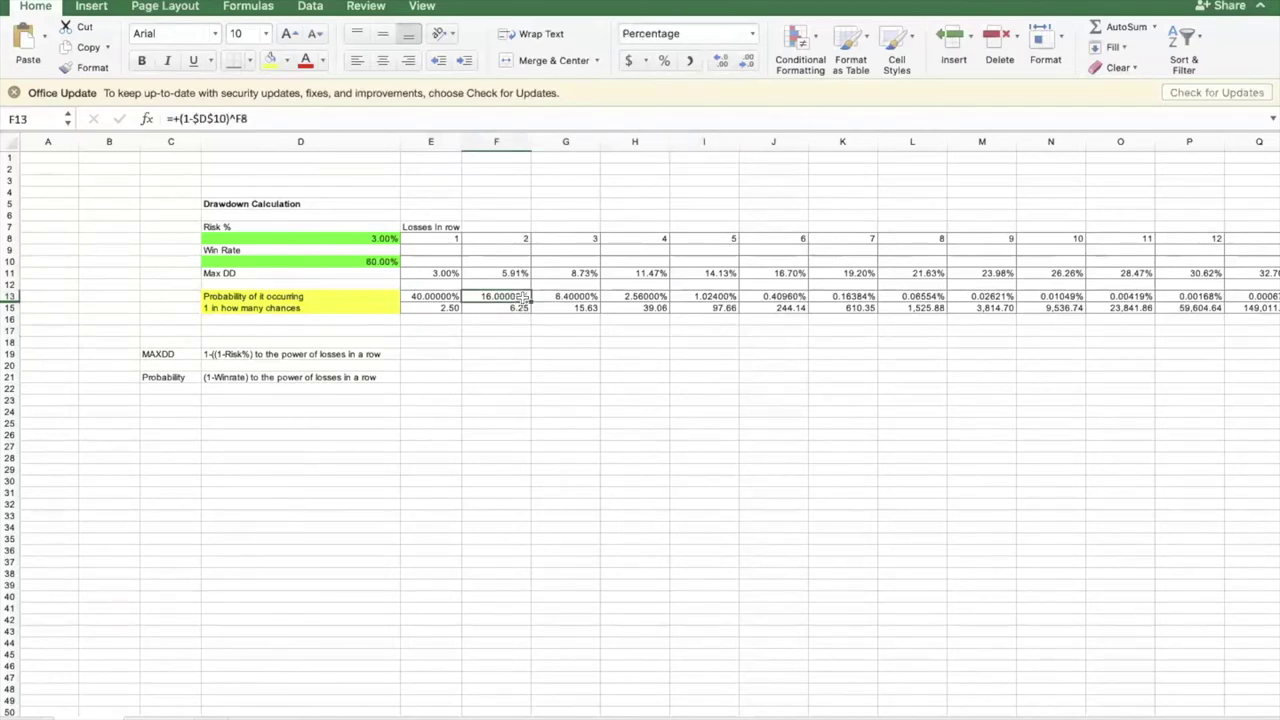
{"action": "key", "text": "Right"}
{"action": "key", "text": "Right"}
{"action": "key", "text": "Right"}
{"action": "key", "text": "Right"}
{"action": "key", "text": "Right"}
{"action": "key", "text": "Right"}
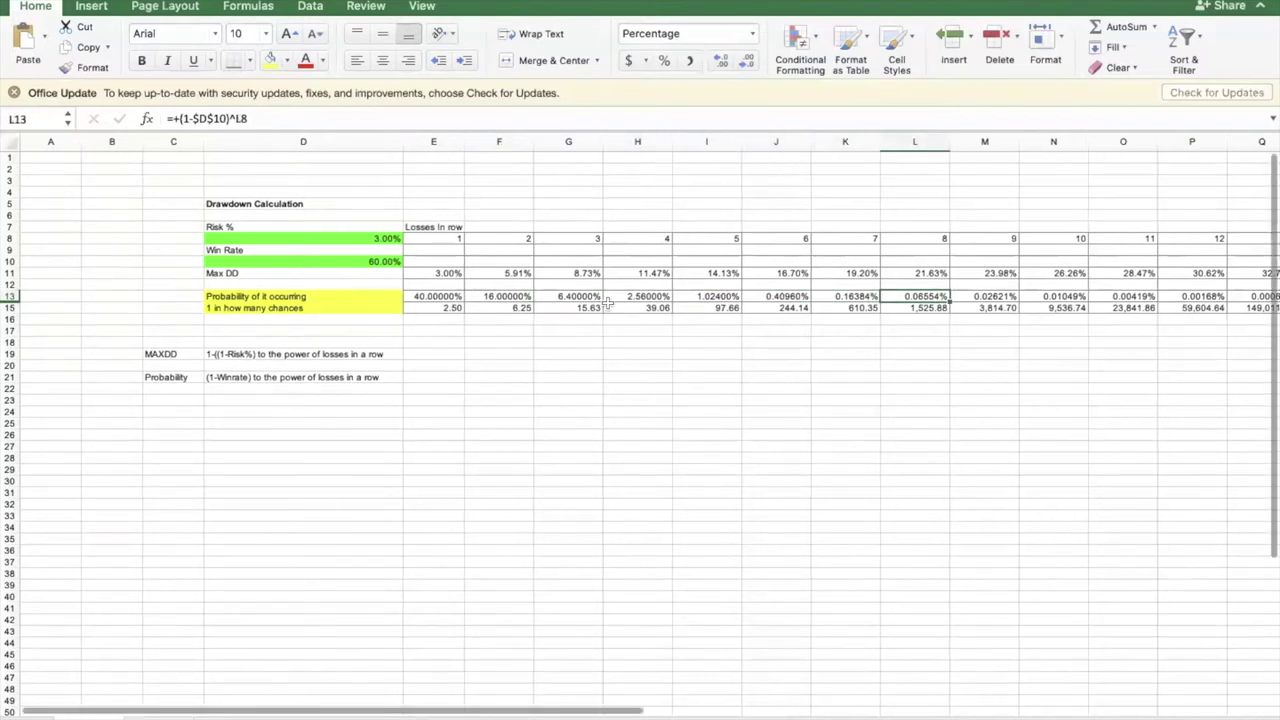
Examine the probability and "1 in how many chances" values for five losses in a row alongside the preceding columns
{"action": "scroll", "coordinate": [700, 330], "scroll_direction": "right", "scroll_amount": 1}
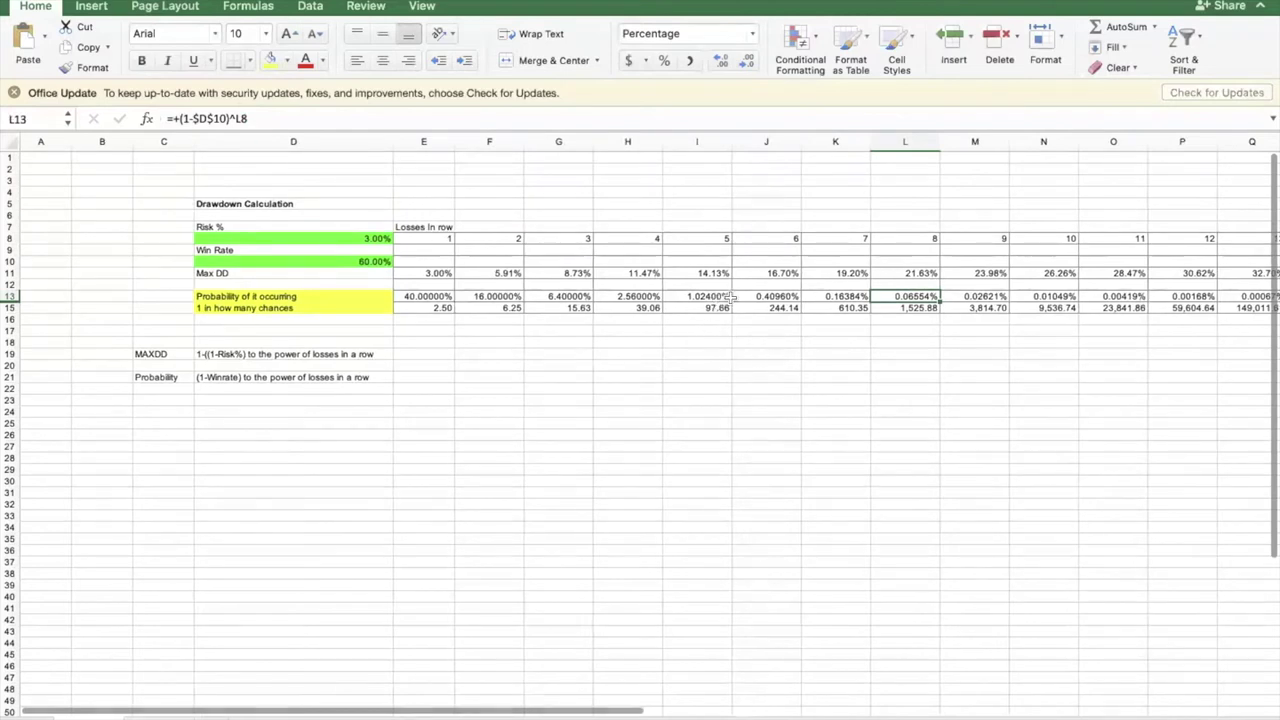
{"action": "mouse_move", "coordinate": [718, 298]}
{"action": "left_mouse_down"}
{"action": "mouse_move", "coordinate": [444, 290]}
{"action": "mouse_move", "coordinate": [785, 297]}
{"action": "mouse_move", "coordinate": [720, 297]}
{"action": "left_mouse_up"}
{"action": "scroll", "coordinate": [718, 298], "scroll_direction": "right", "scroll_amount": 1}
{"action": "scroll", "coordinate": [718, 298], "scroll_direction": "right", "scroll_amount": 1}
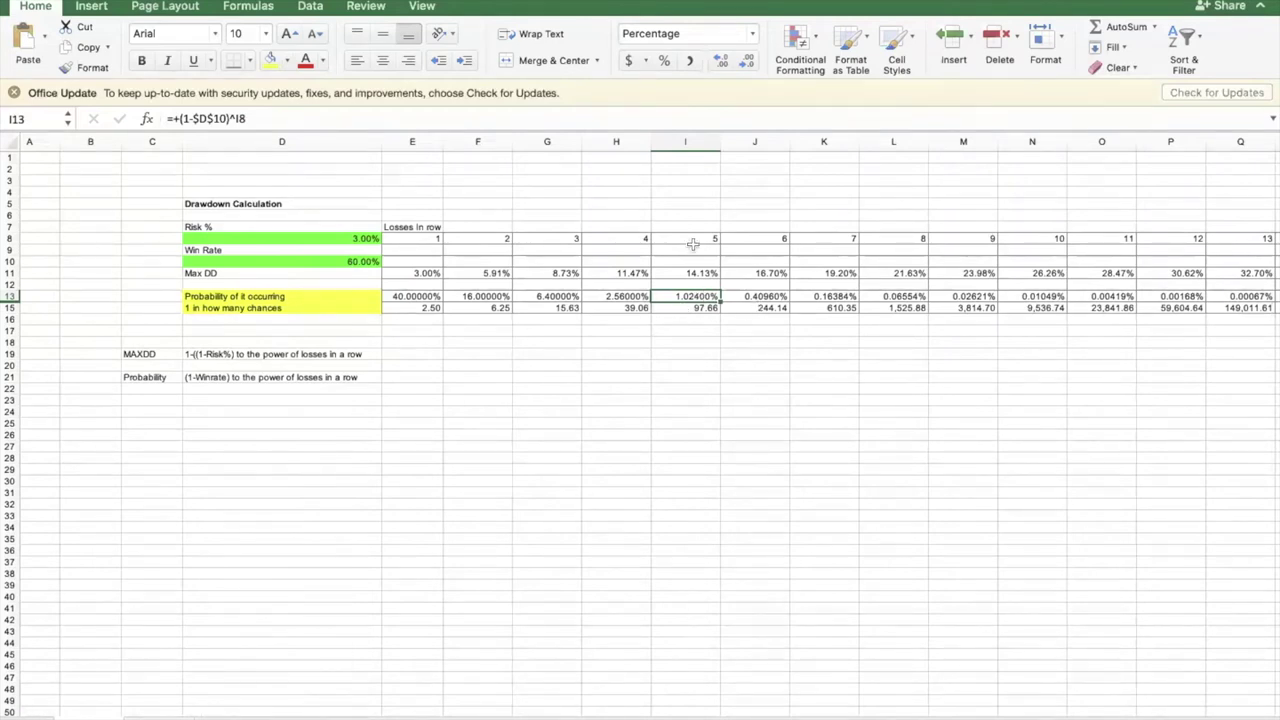
{"action": "left_click_drag", "start_coordinate": [402, 290], "coordinate": [708, 278]}
{"action": "left_click", "coordinate": [700, 296]}
{"action": "left_click_drag", "start_coordinate": [622, 300], "coordinate": [680, 300]}
{"action": "left_click", "coordinate": [674, 300]}
{"action": "left_click_drag", "start_coordinate": [417, 237], "coordinate": [690, 238]}
{"action": "left_click", "coordinate": [893, 273]}
{"action": "left_click", "coordinate": [688, 296]}
{"action": "left_click", "coordinate": [690, 308]}
{"action": "left_click", "coordinate": [703, 297]}
{"action": "left_click", "coordinate": [703, 297]}
{"action": "left_click", "coordinate": [702, 308]}
{"action": "left_click", "coordinate": [702, 297]}
{"action": "left_click_drag", "start_coordinate": [404, 241], "coordinate": [695, 297]}
{"action": "left_click", "coordinate": [881, 330]}
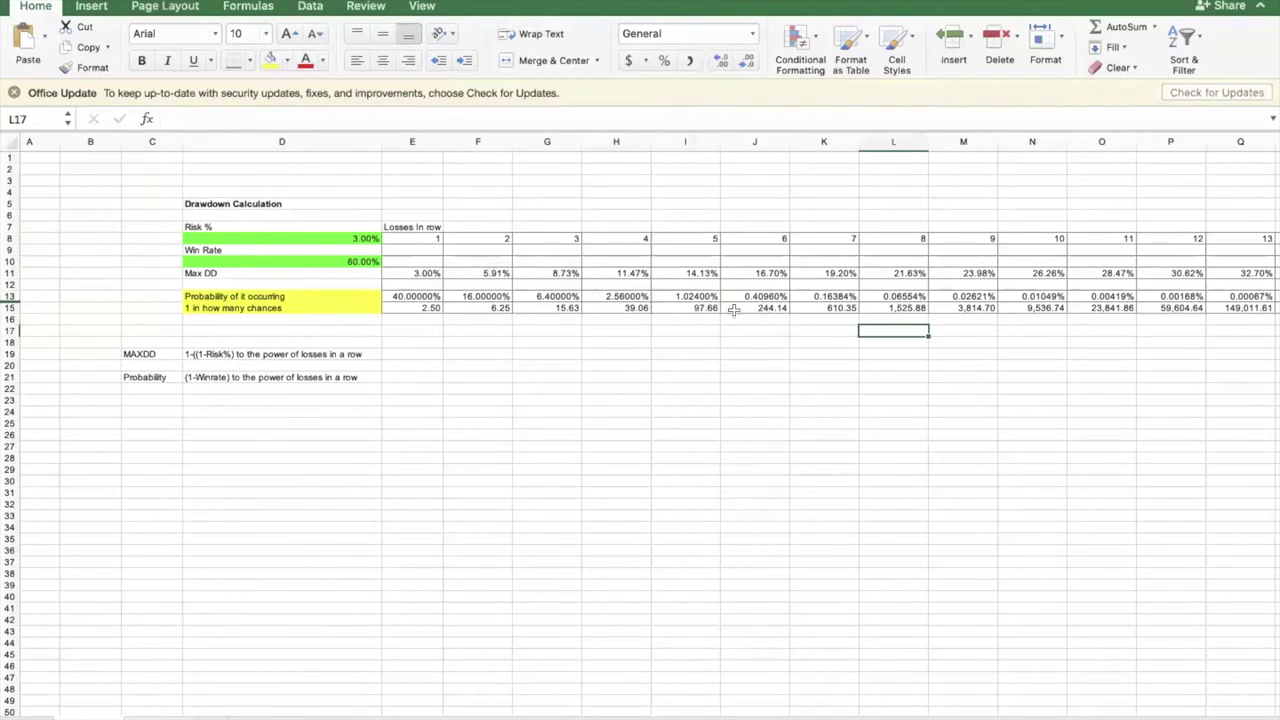
Review the five-loss column together with the Risk % and Win Rate inputs
{"action": "mouse_move", "coordinate": [705, 240]}
{"action": "left_mouse_down"}
{"action": "mouse_move", "coordinate": [717, 288]}
{"action": "mouse_move", "coordinate": [715, 240]}
{"action": "left_mouse_up"}
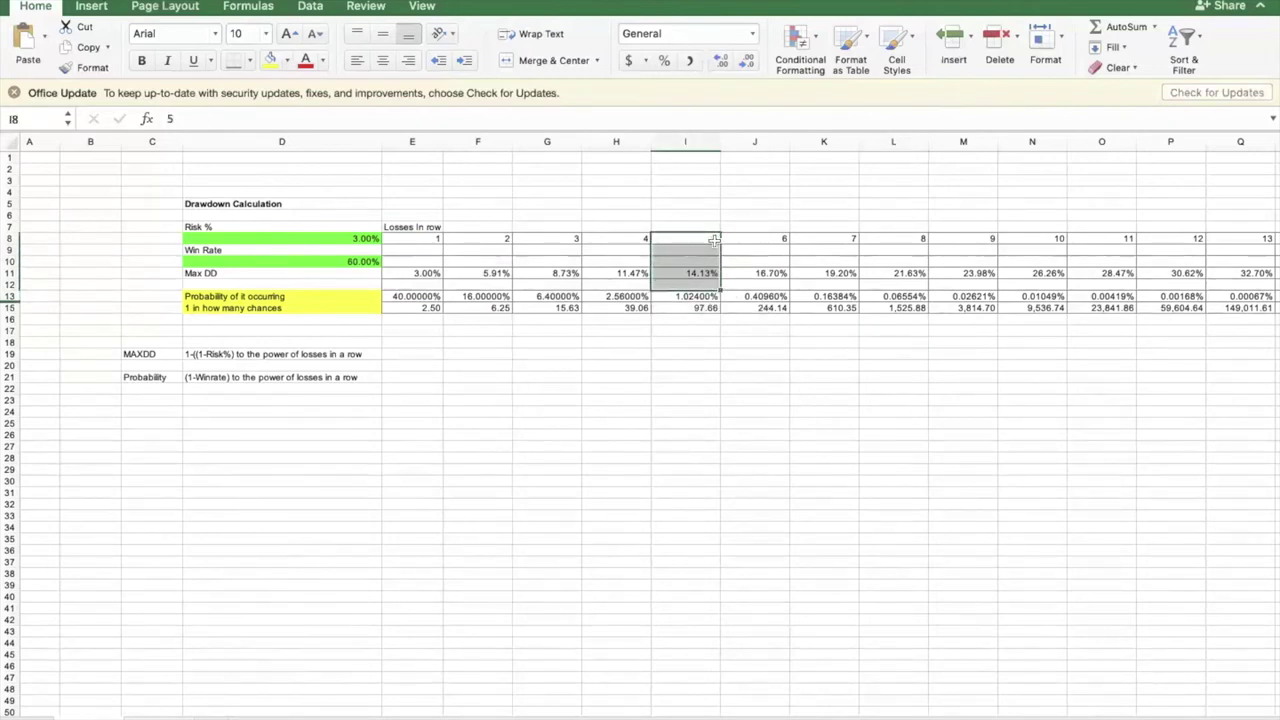
{"action": "left_click", "coordinate": [354, 240]}
{"action": "left_click", "coordinate": [357, 259]}
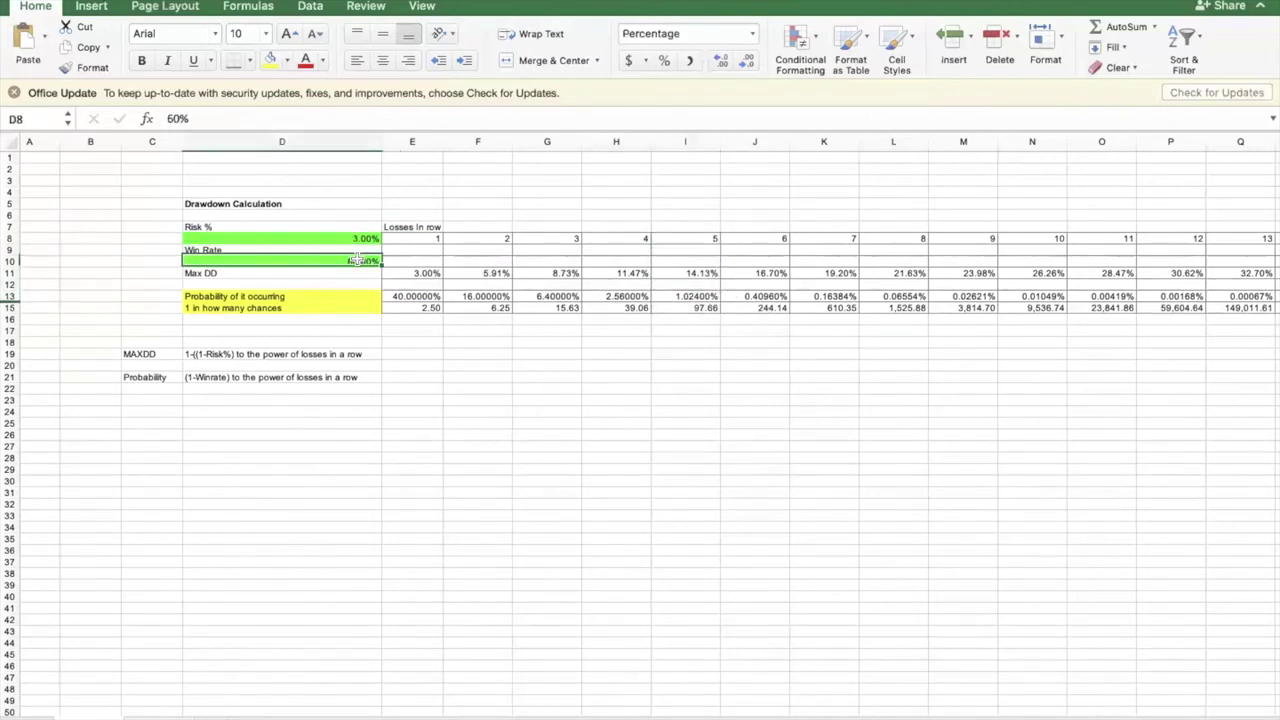
{"action": "left_click_drag", "start_coordinate": [697, 296], "coordinate": [657, 297]}
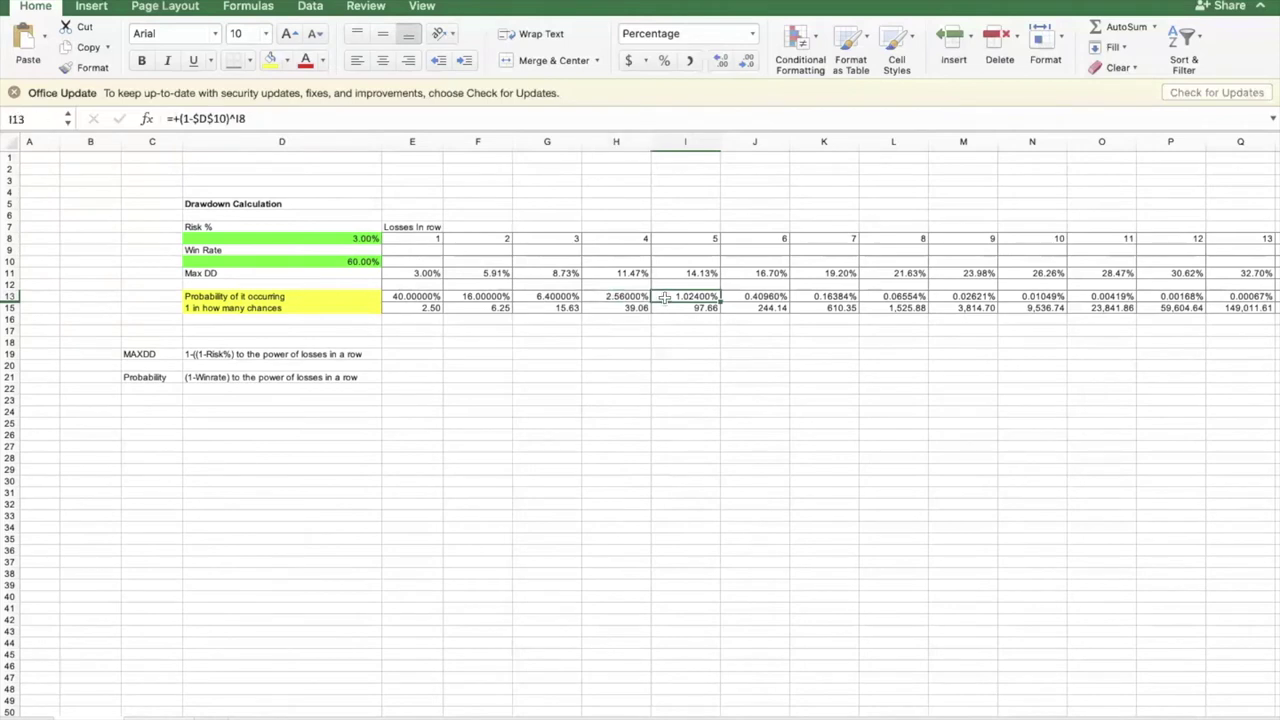
{"action": "left_click_drag", "start_coordinate": [428, 240], "coordinate": [702, 309]}
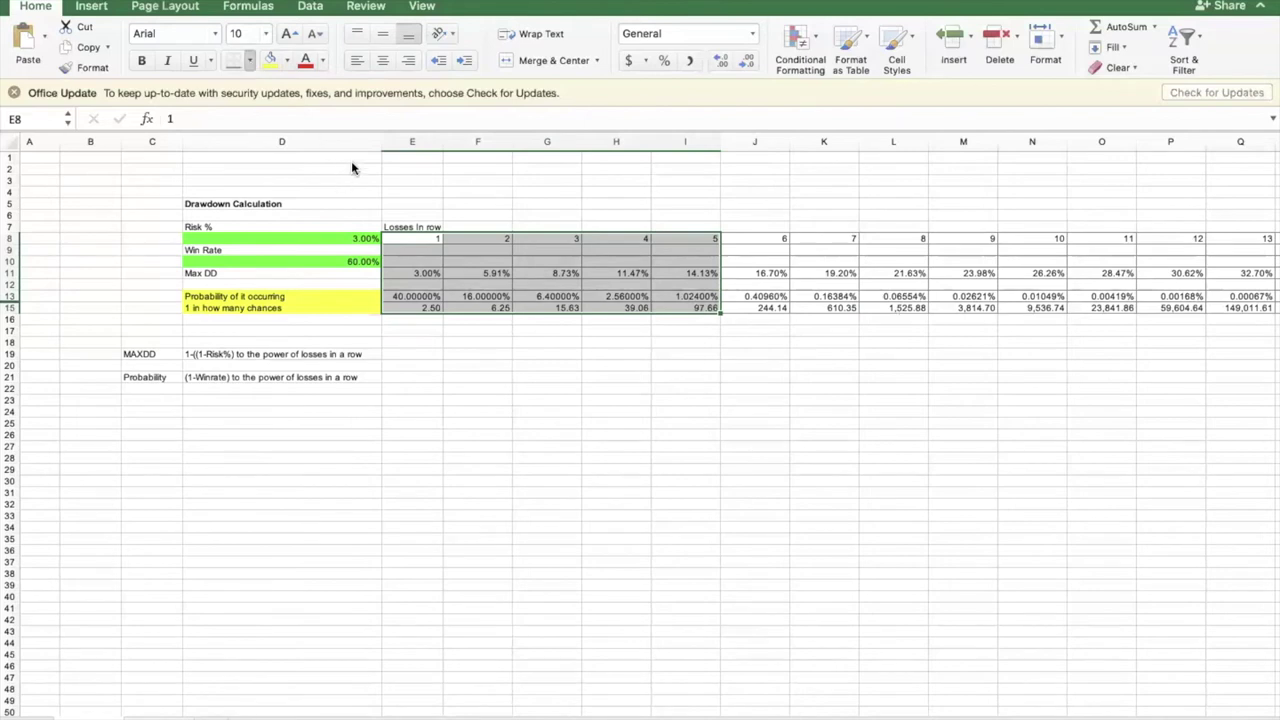
{"action": "left_click", "coordinate": [792, 365]}
{"action": "left_click_drag", "start_coordinate": [714, 236], "coordinate": [706, 309]}
{"action": "left_click", "coordinate": [918, 352]}
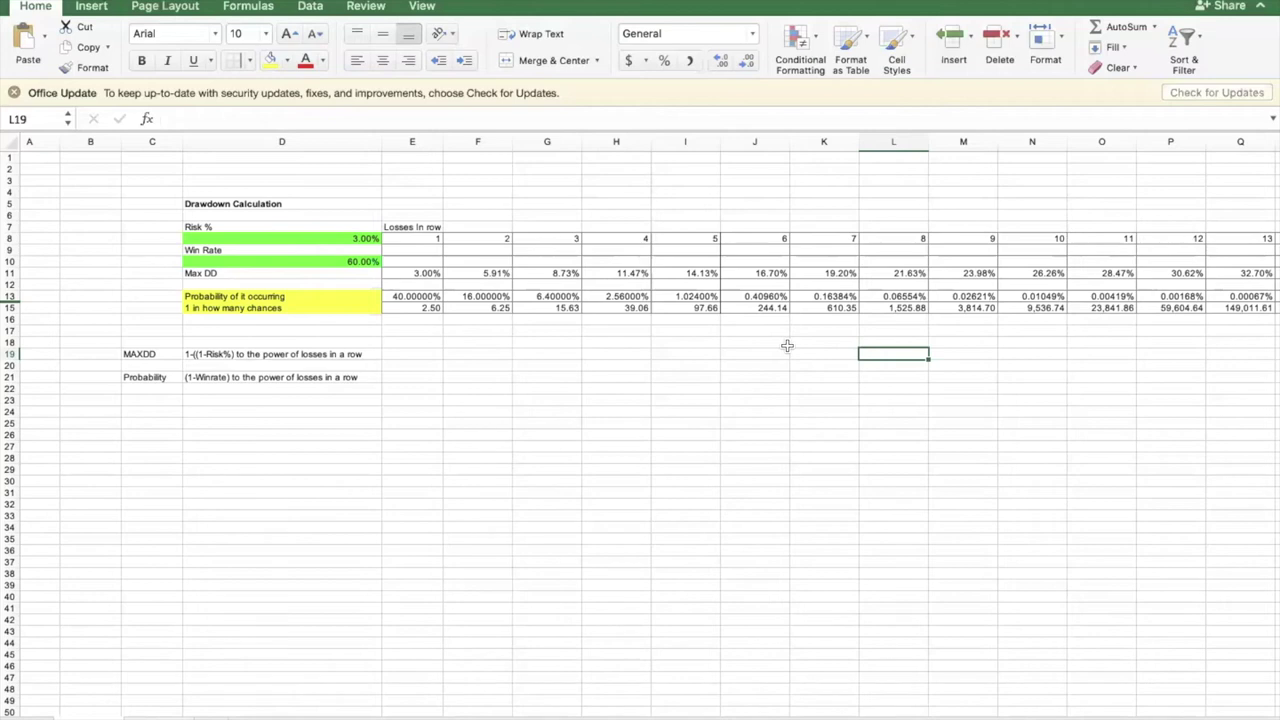
Examine the Max DD, probability and chance values in the columns for five through eight losses in a row
{"action": "left_click_drag", "start_coordinate": [697, 238], "coordinate": [720, 318]}
{"action": "left_click", "coordinate": [755, 354]}
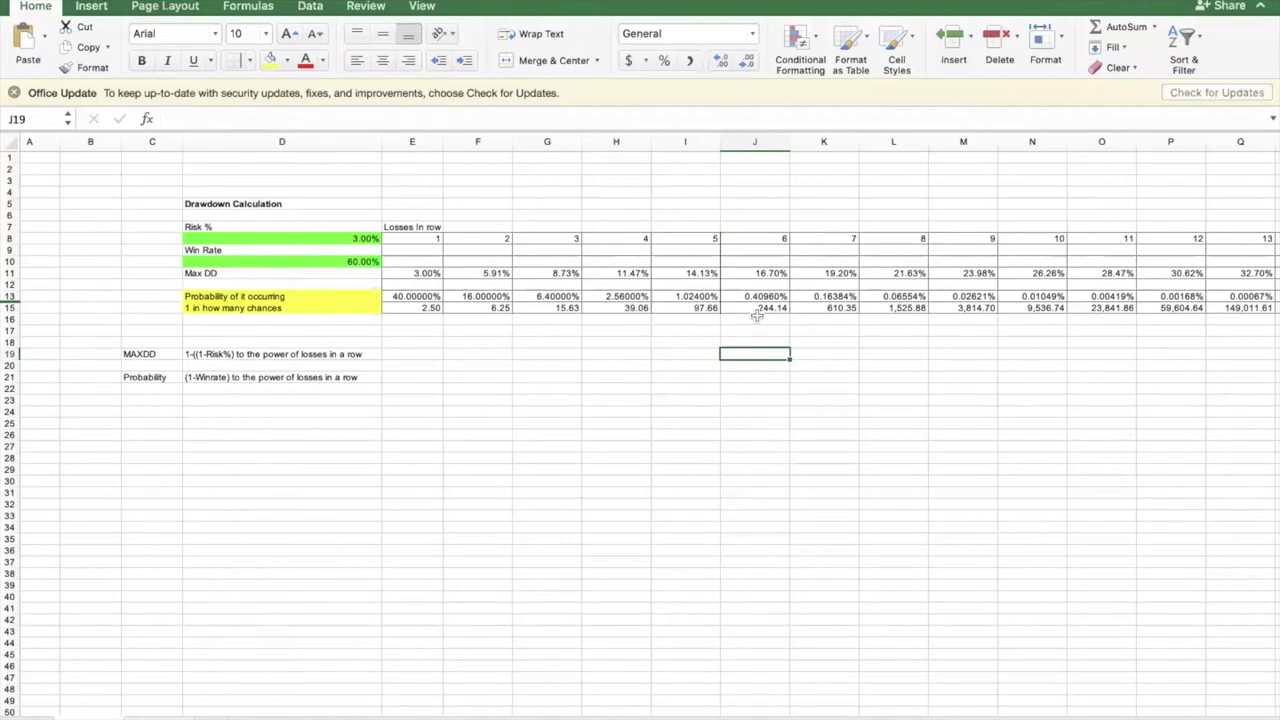
{"action": "left_click_drag", "start_coordinate": [712, 238], "coordinate": [699, 306]}
{"action": "left_click_drag", "start_coordinate": [754, 241], "coordinate": [1040, 310]}
{"action": "left_click_drag", "start_coordinate": [760, 244], "coordinate": [771, 309]}
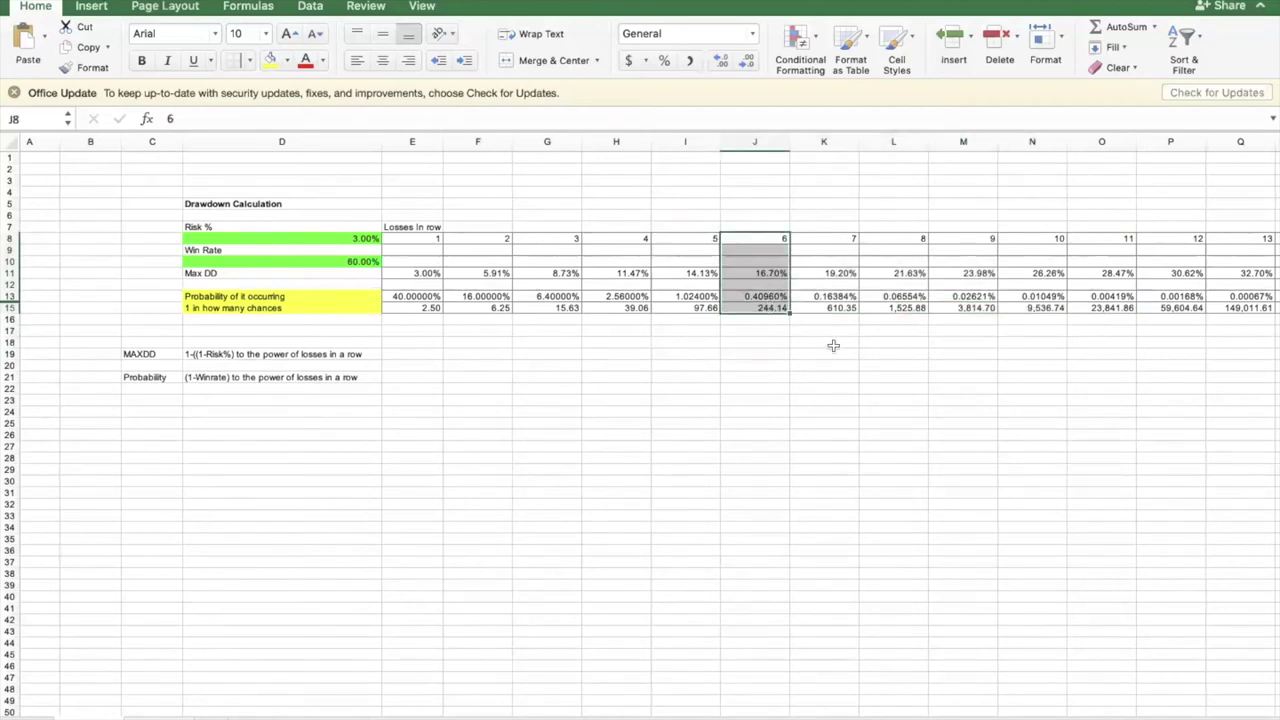
{"action": "left_click", "coordinate": [834, 345]}
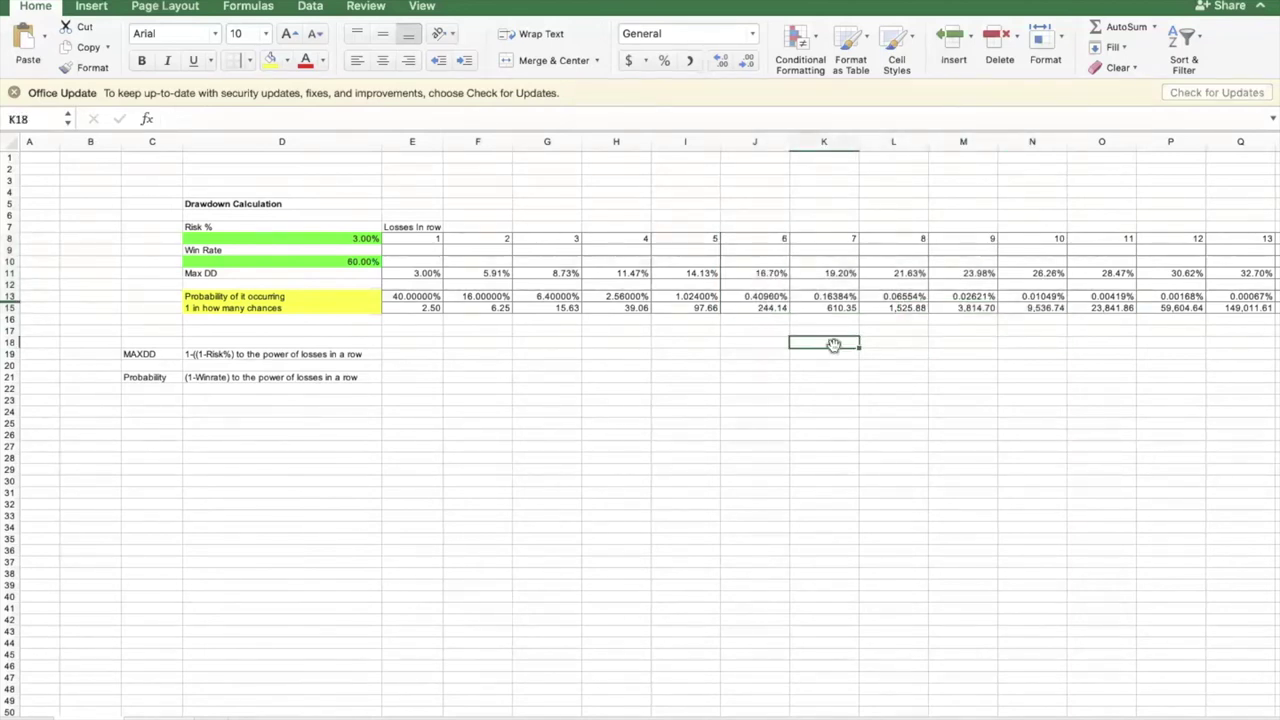
{"action": "left_click", "coordinate": [770, 296]}
{"action": "left_click_drag", "start_coordinate": [757, 243], "coordinate": [762, 309]}
{"action": "left_click_drag", "start_coordinate": [848, 244], "coordinate": [848, 298]}
{"action": "left_click_drag", "start_coordinate": [918, 244], "coordinate": [928, 305]}
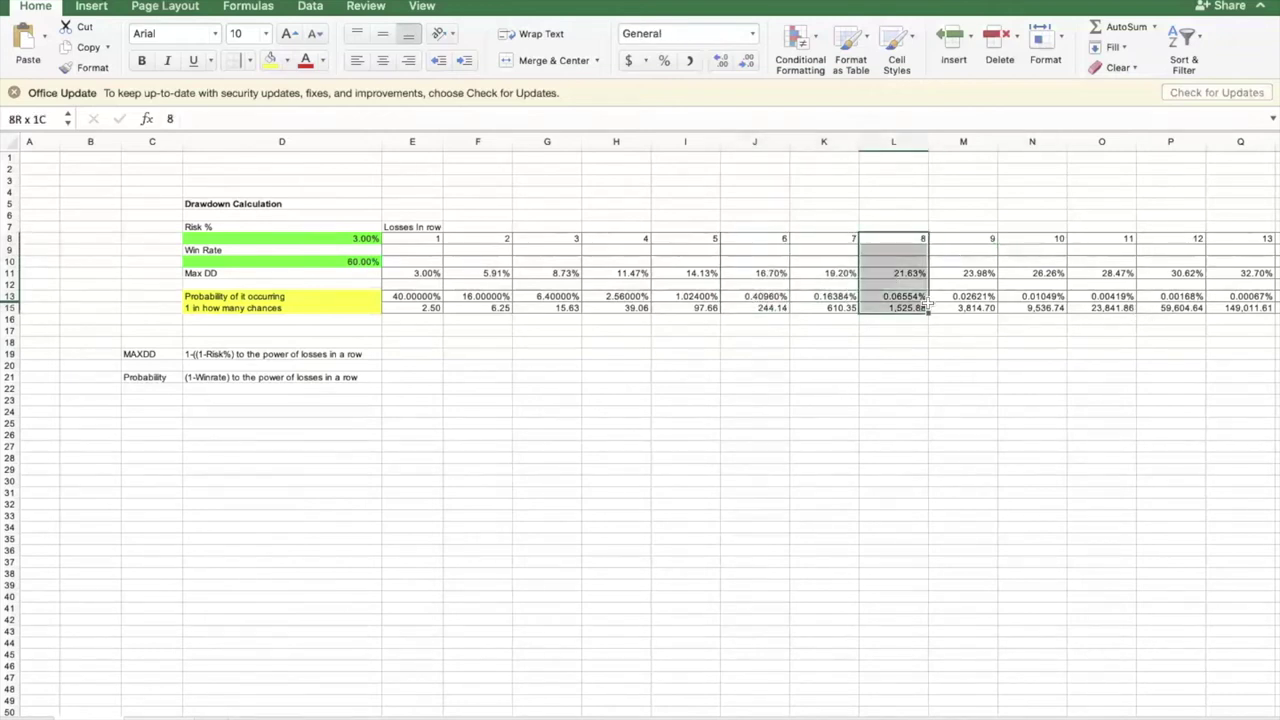
{"action": "left_click", "coordinate": [1122, 345]}
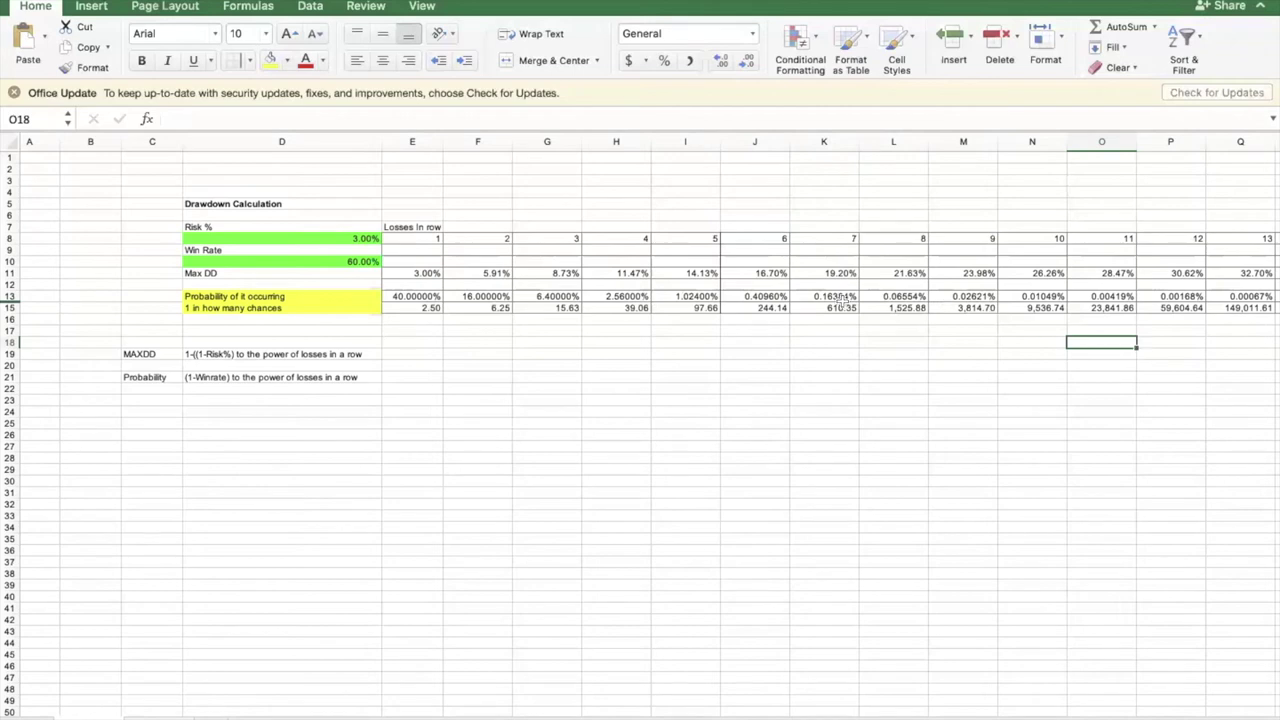
Inspect the probability and "1 in how many chances" formulas for five losses in a row
{"action": "left_click", "coordinate": [686, 297]}
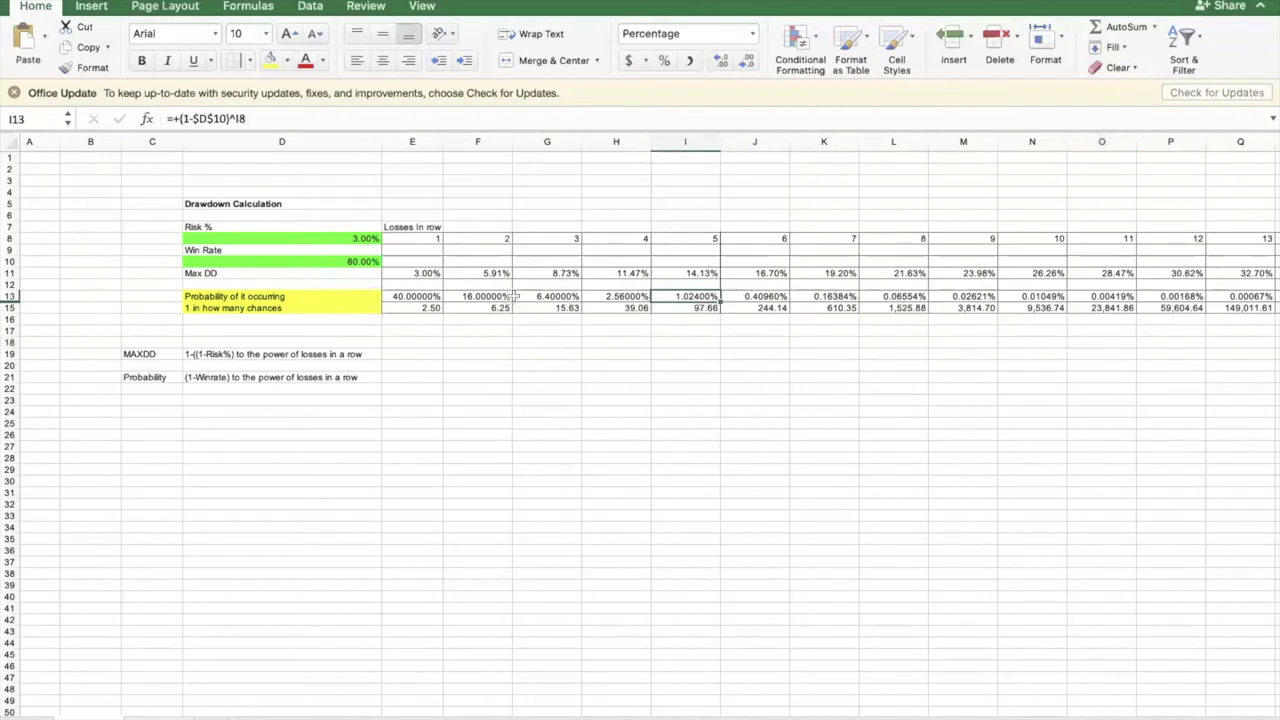
{"action": "left_click", "coordinate": [675, 311]}
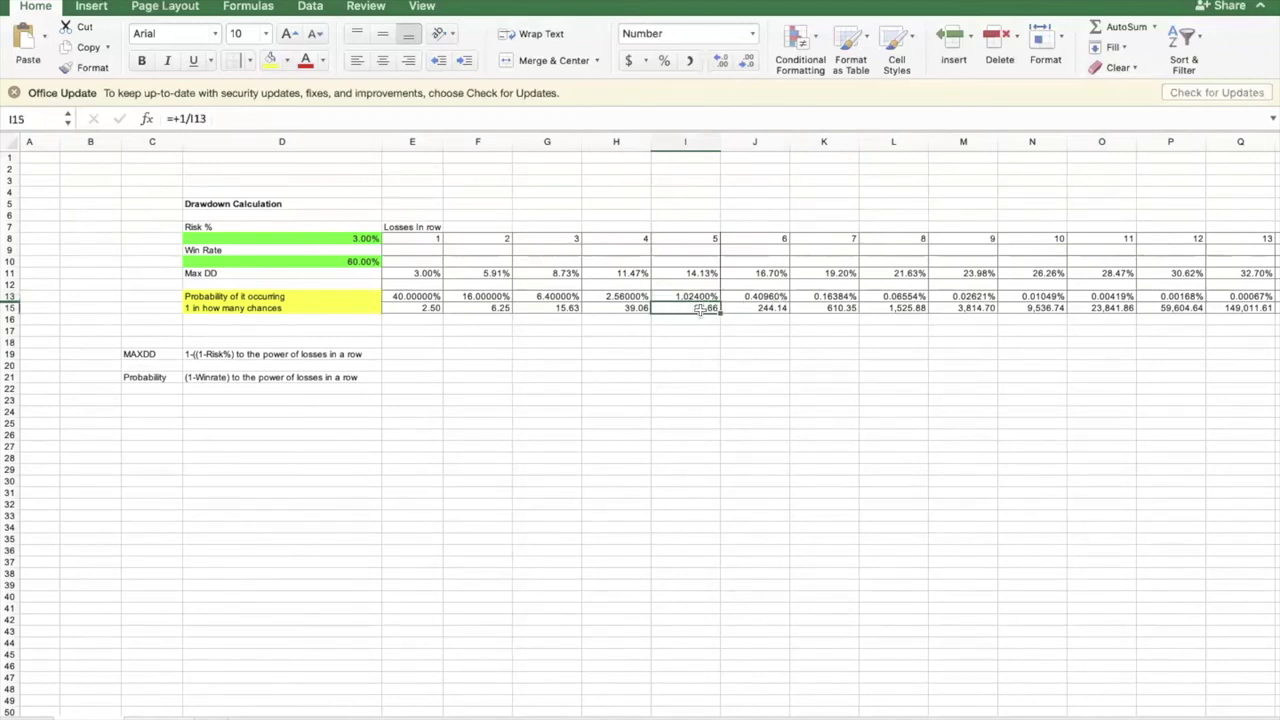
{"action": "left_click", "coordinate": [882, 410]}
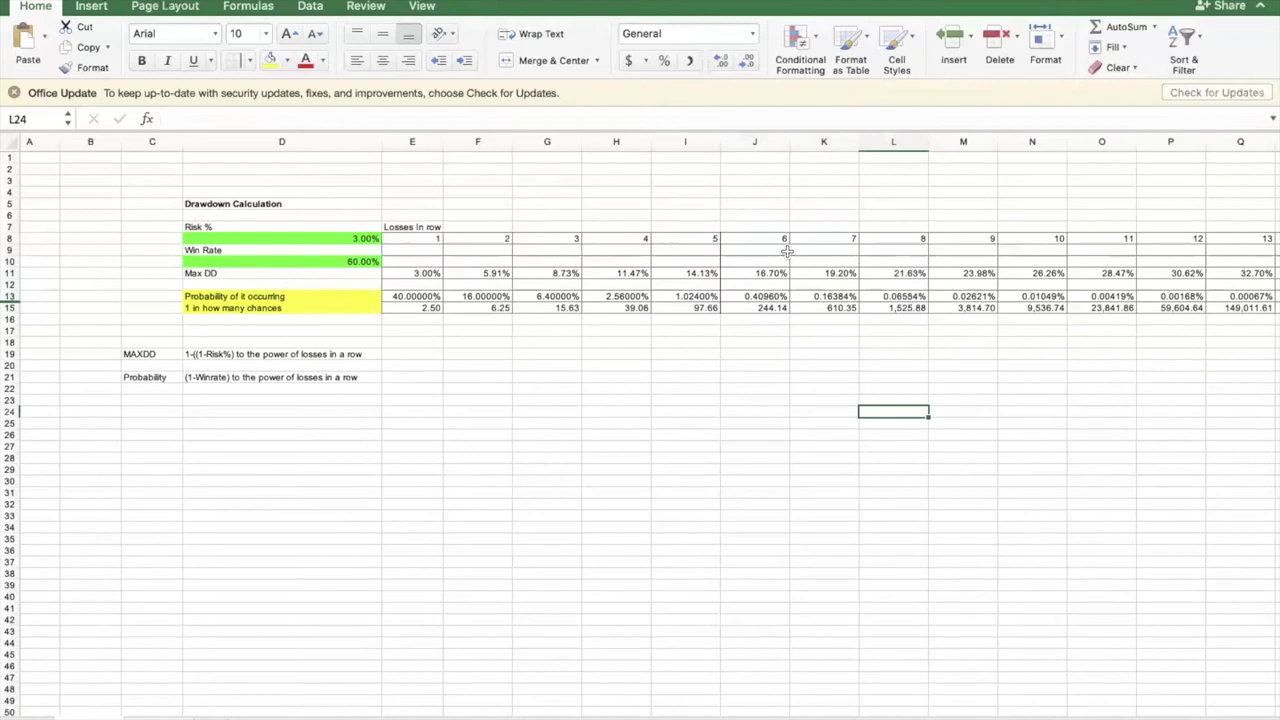
{"action": "left_click", "coordinate": [695, 295]}
{"action": "left_click", "coordinate": [988, 308]}
{"action": "left_click", "coordinate": [716, 296]}
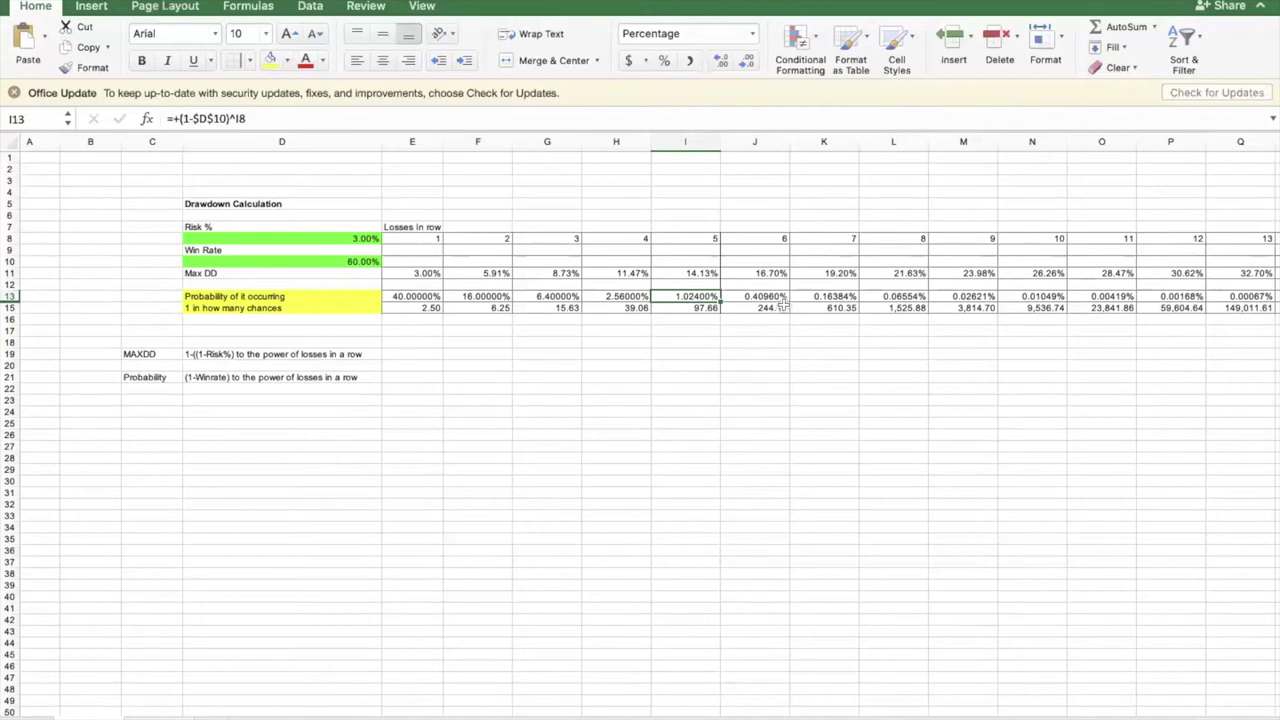
Examine the two-loss column's drawdown and probability, and review the block of columns for one to five losses
{"action": "left_click", "coordinate": [504, 297]}
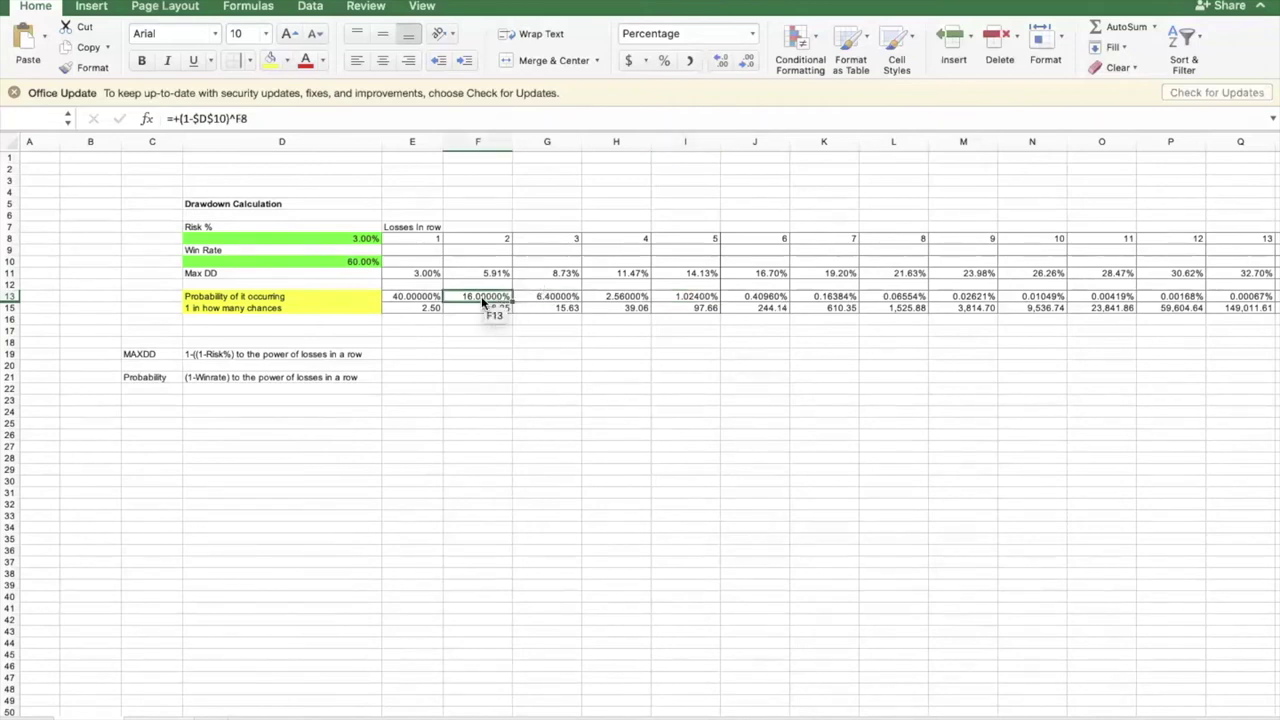
{"action": "key", "text": "Down"}
{"action": "key", "text": "Right"}
{"action": "key", "text": "Right"}
{"action": "left_click_drag", "start_coordinate": [503, 250], "coordinate": [495, 300]}
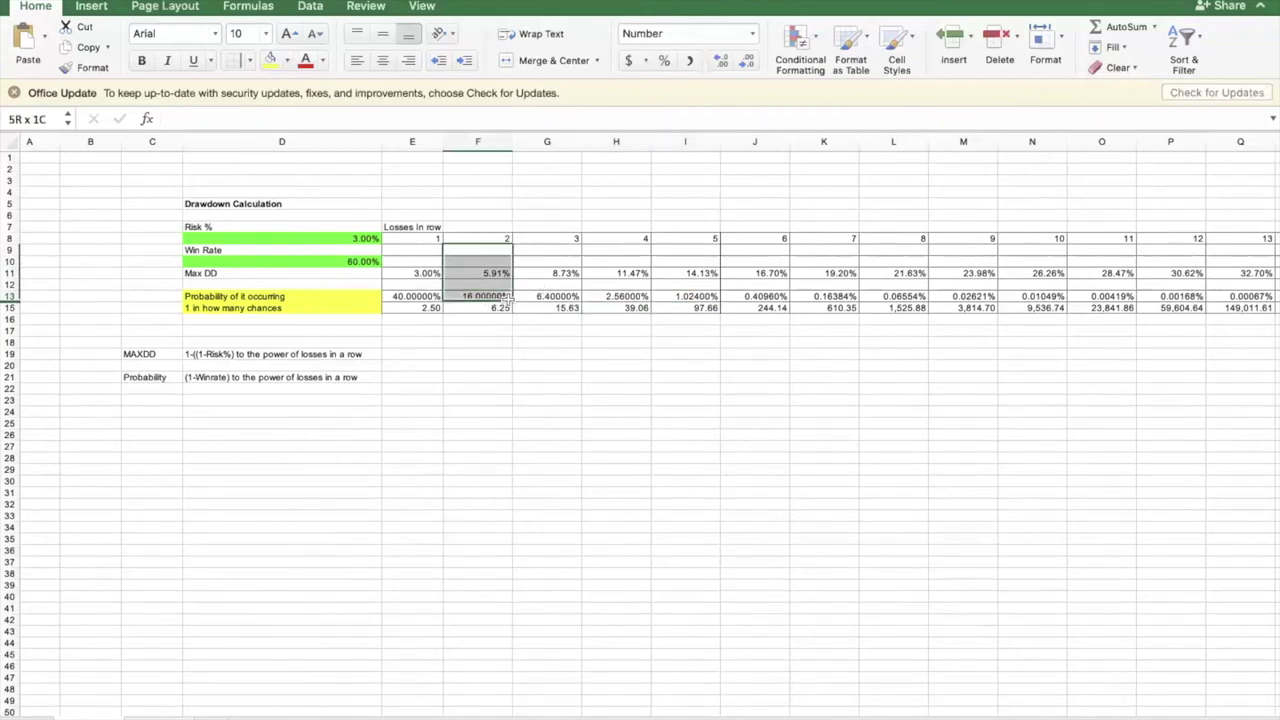
{"action": "left_click", "coordinate": [490, 297]}
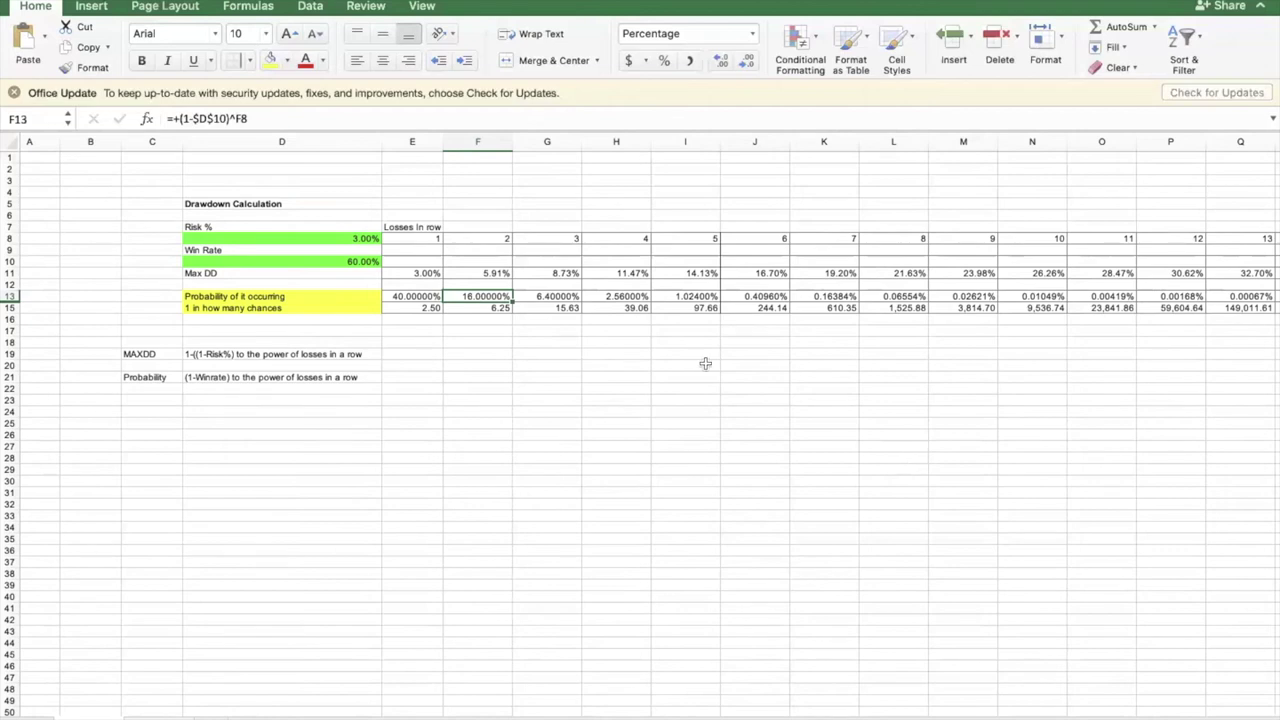
{"action": "left_click_drag", "start_coordinate": [427, 240], "coordinate": [688, 308]}
{"action": "left_click", "coordinate": [776, 316]}
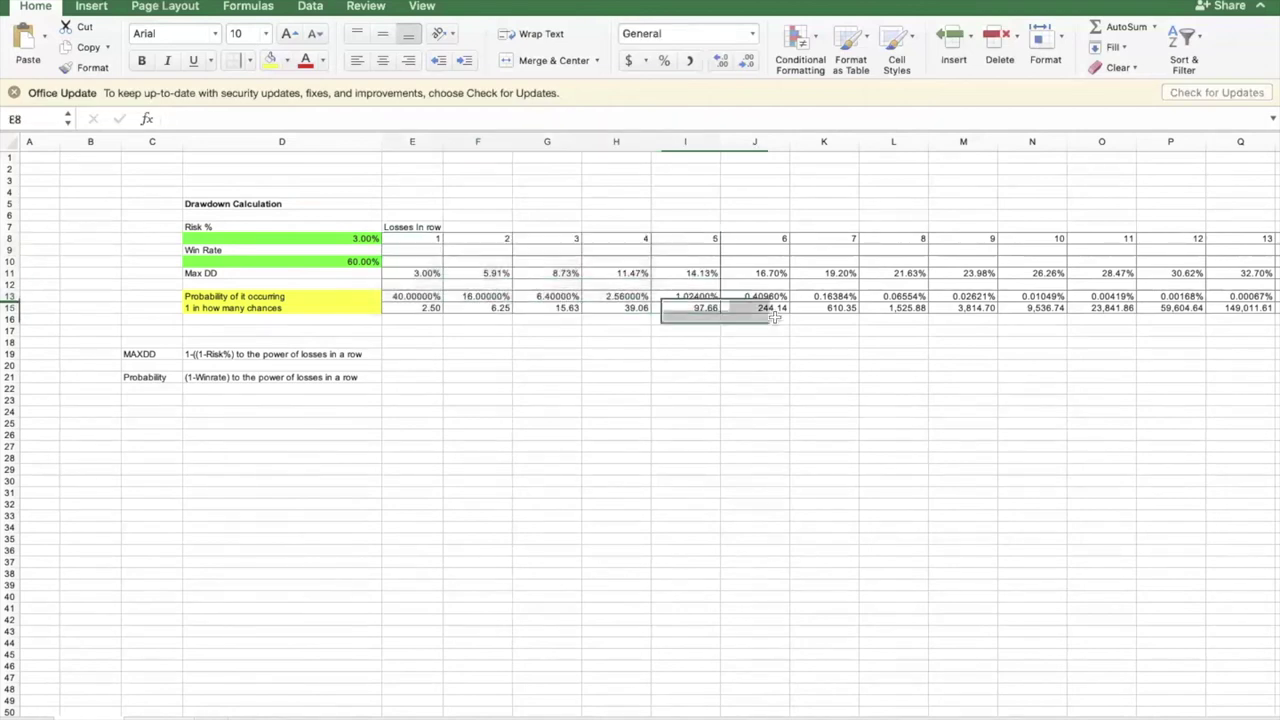
Set the Win Rate to 33%
{"action": "left_click", "coordinate": [345, 262]}
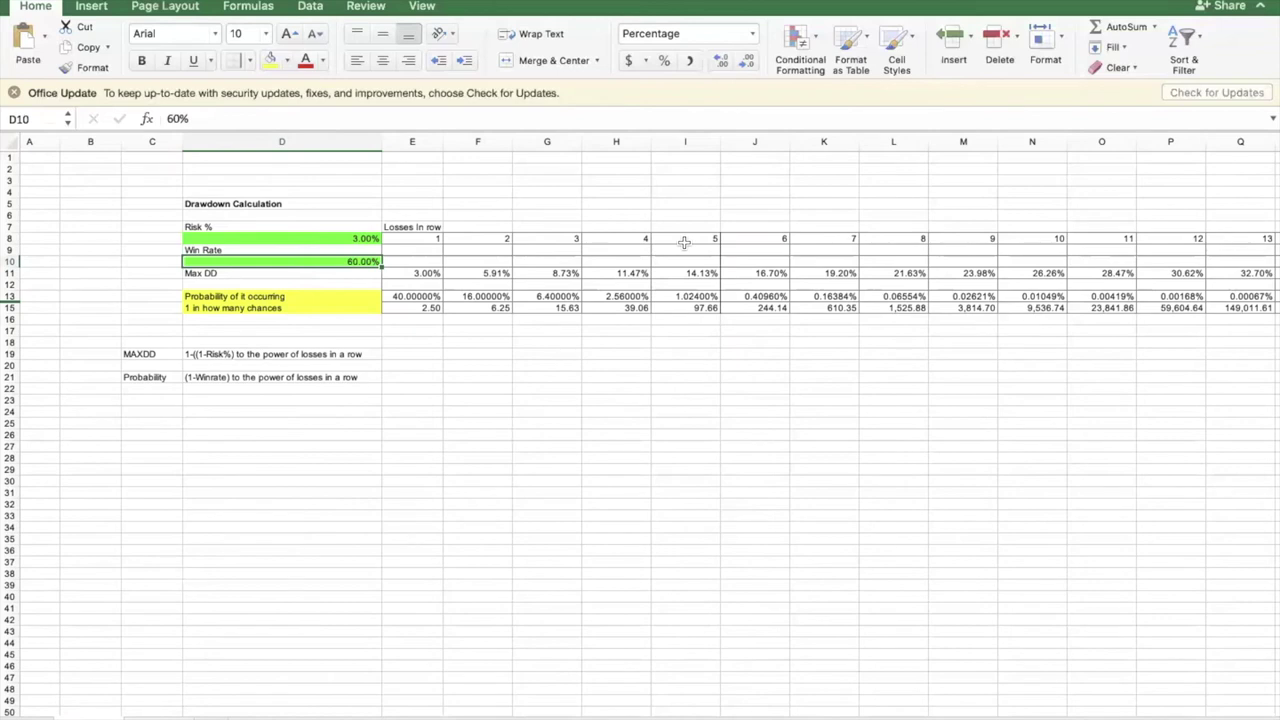
{"action": "type", "text": "33"}
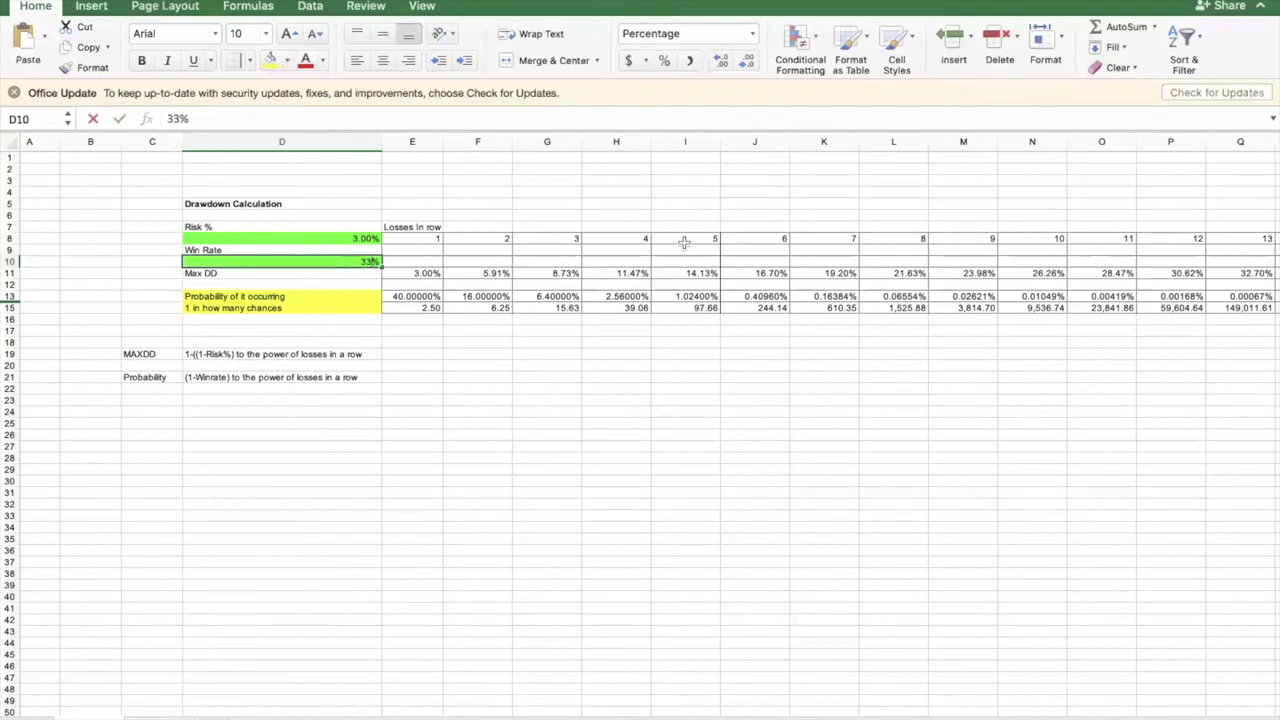
{"action": "key", "text": "Return"}
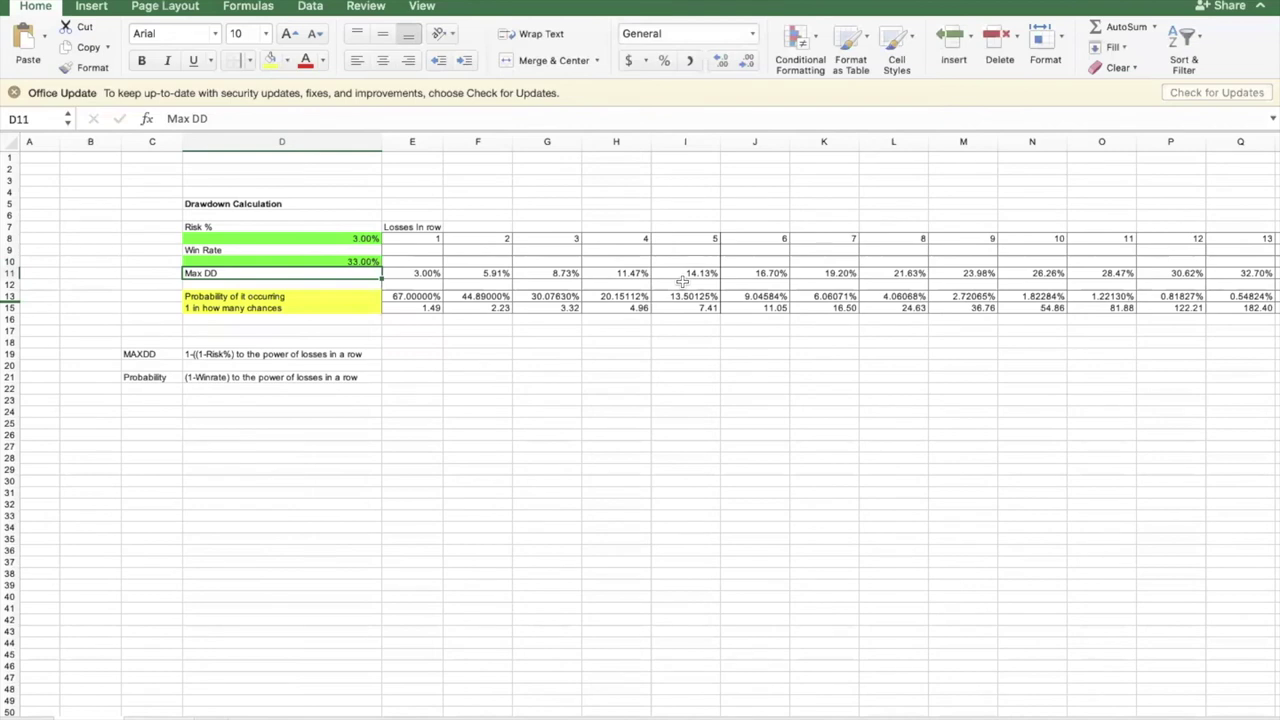
Examine the five-loss column's drawdown, probability and chance values against the Win Rate input
{"action": "left_click_drag", "start_coordinate": [705, 240], "coordinate": [700, 310]}
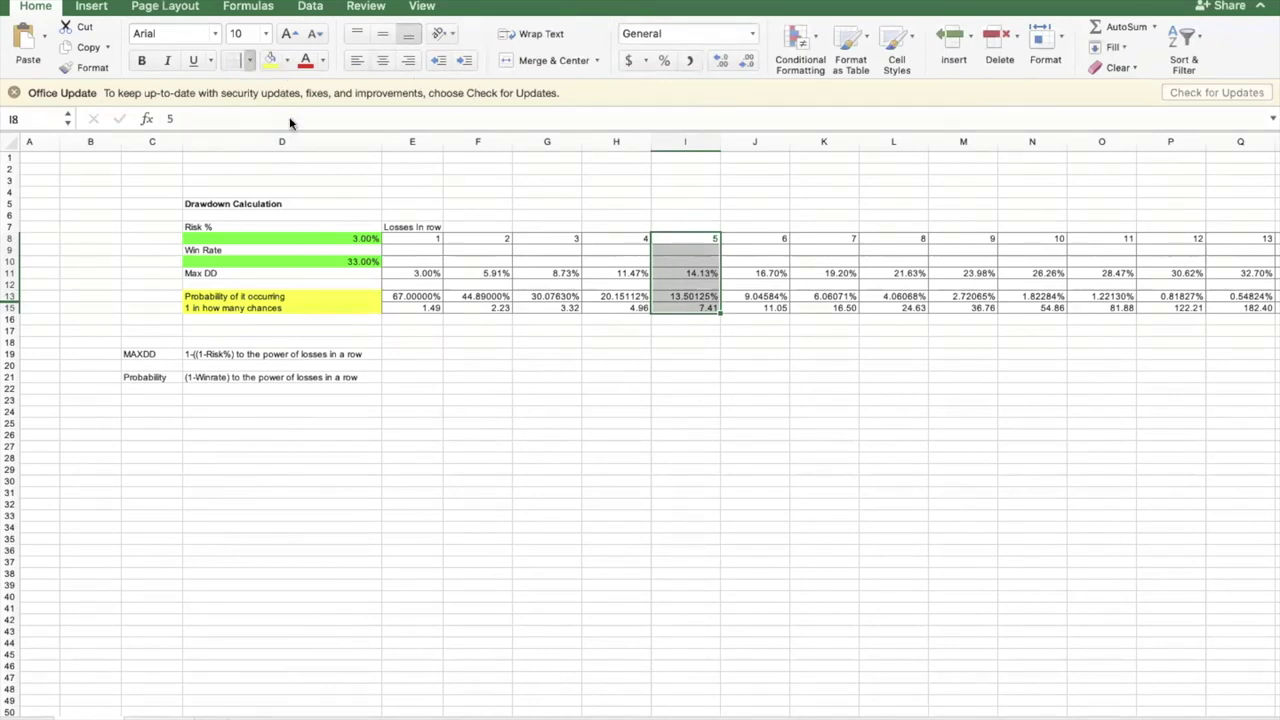
{"action": "left_click", "coordinate": [824, 401]}
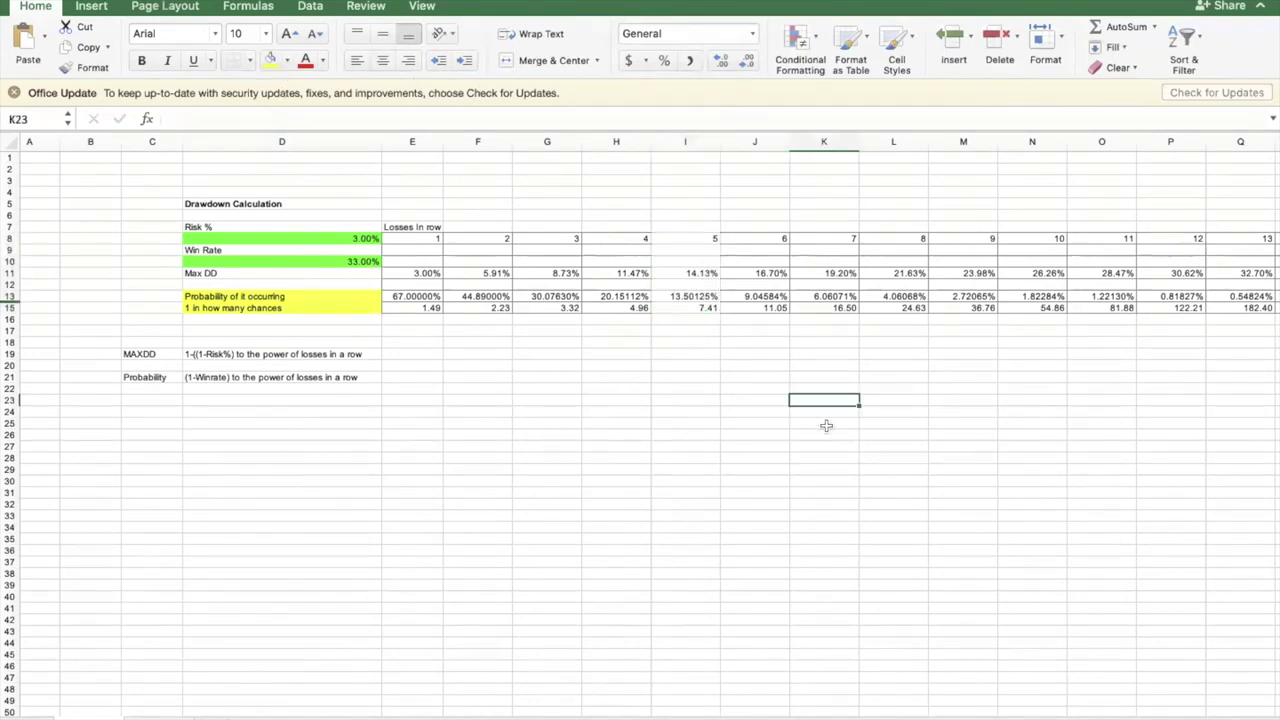
{"action": "left_click", "coordinate": [862, 423]}
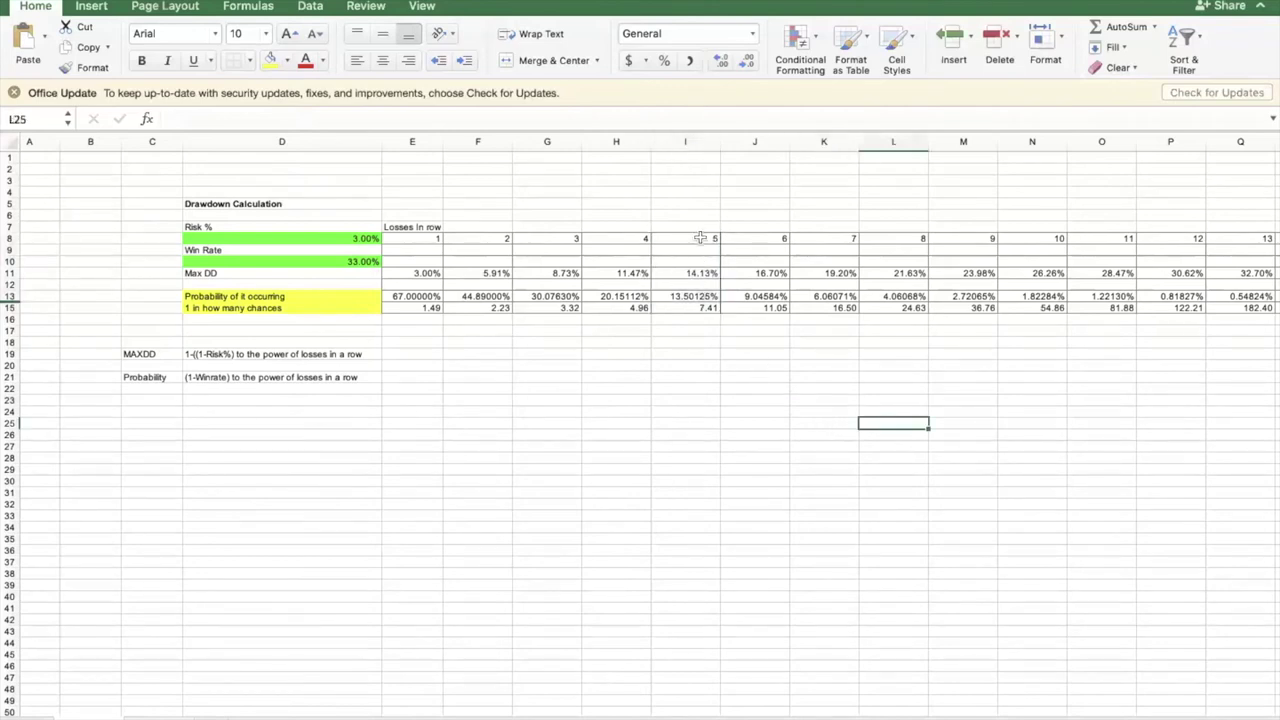
{"action": "left_click_drag", "start_coordinate": [700, 238], "coordinate": [708, 310]}
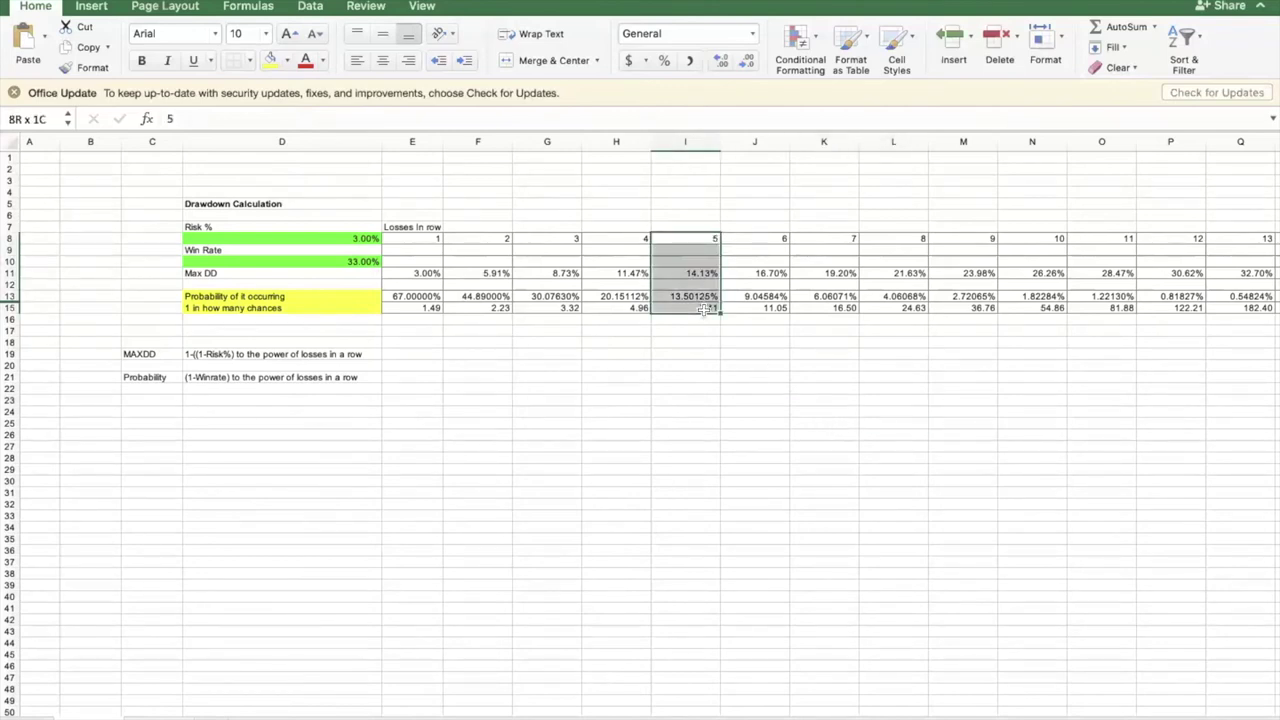
{"action": "left_click", "coordinate": [838, 402]}
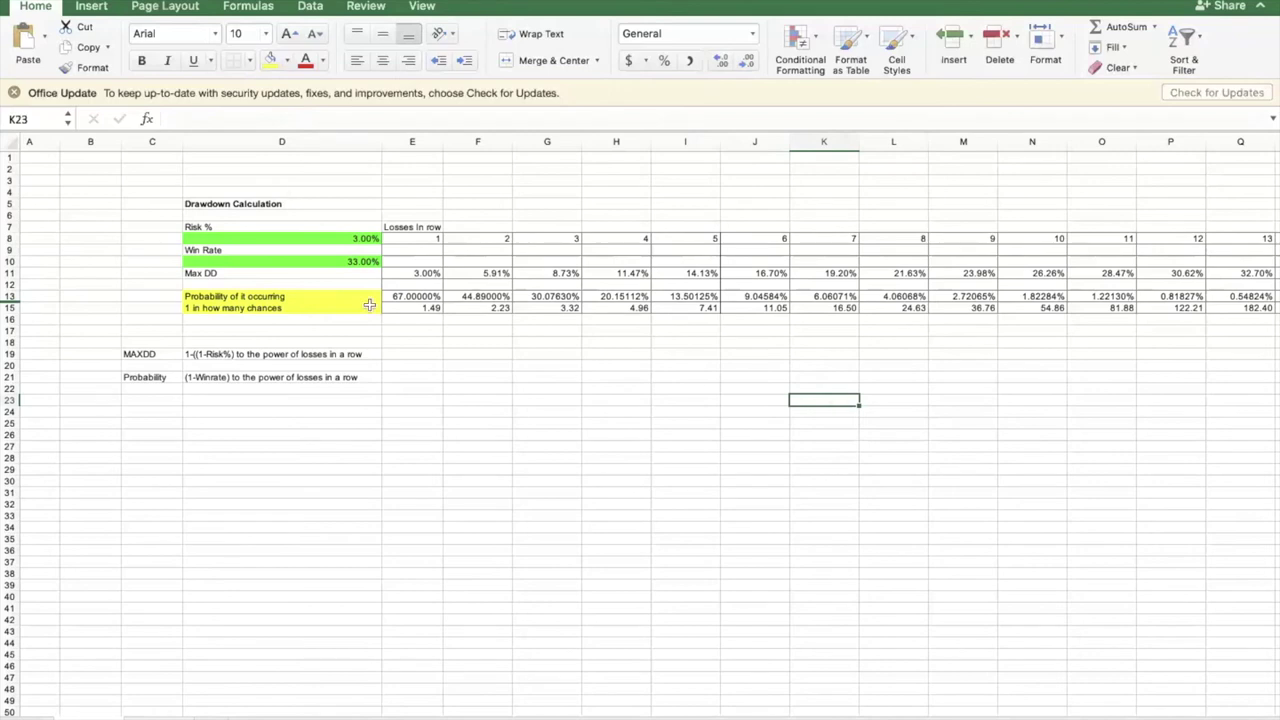
{"action": "left_click", "coordinate": [357, 261]}
{"action": "left_click_drag", "start_coordinate": [357, 261], "coordinate": [357, 262]}
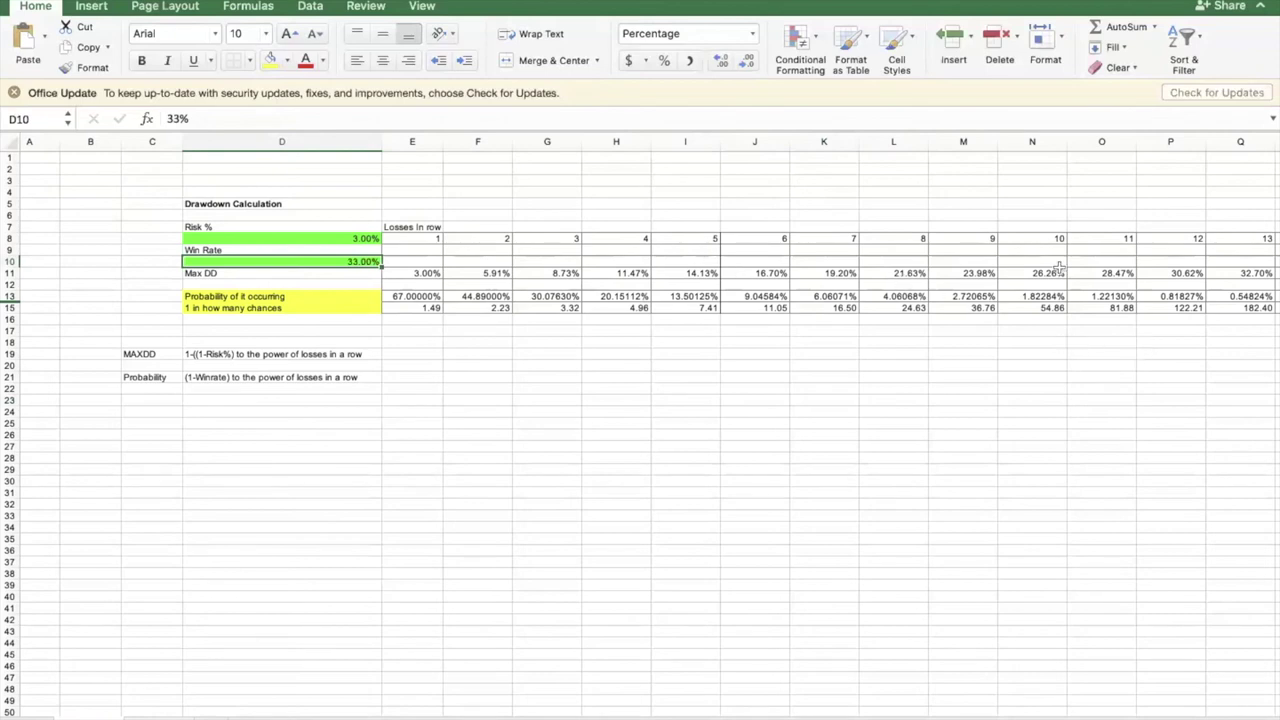
Examine the columns for ten and eleven losses in a row, including the eleven-loss probability and chance formulas
{"action": "left_click_drag", "start_coordinate": [1050, 240], "coordinate": [1060, 308]}
{"action": "left_click_drag", "start_coordinate": [1166, 240], "coordinate": [1110, 252]}
{"action": "left_click_drag", "start_coordinate": [1124, 302], "coordinate": [1128, 306]}
{"action": "left_click", "coordinate": [1122, 308]}
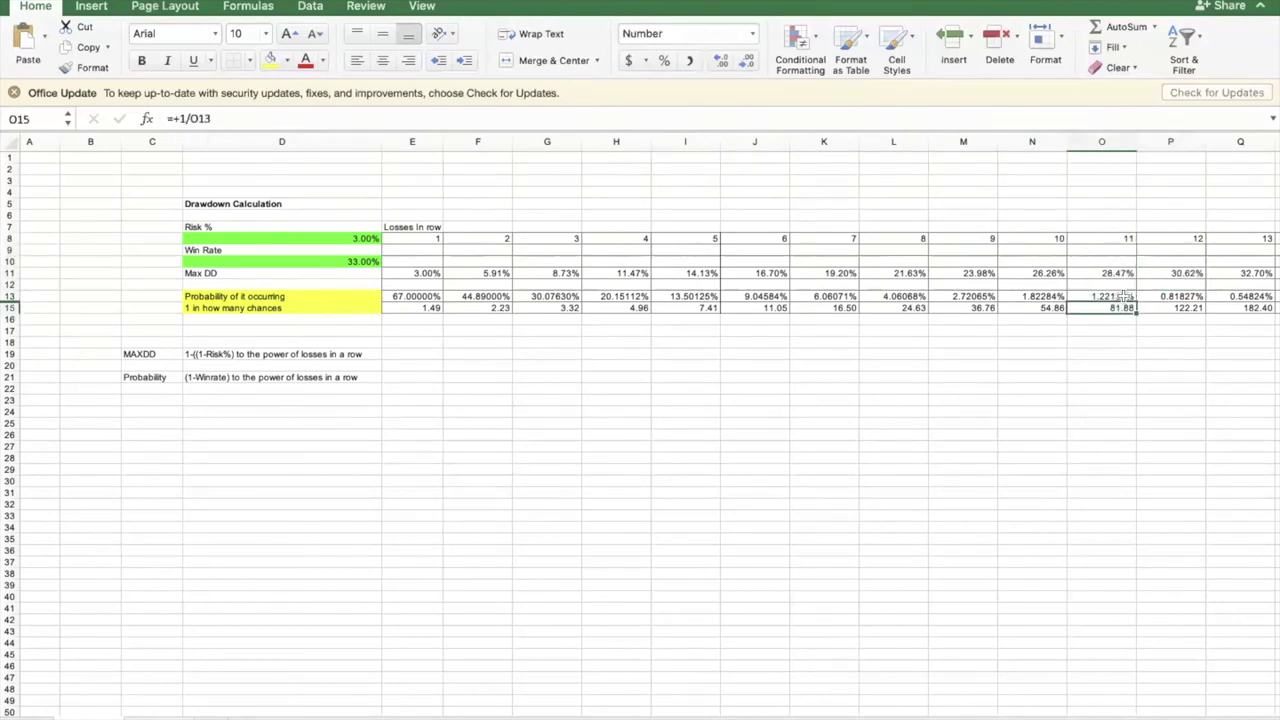
{"action": "left_click", "coordinate": [1120, 296]}
{"action": "left_click", "coordinate": [1124, 241]}
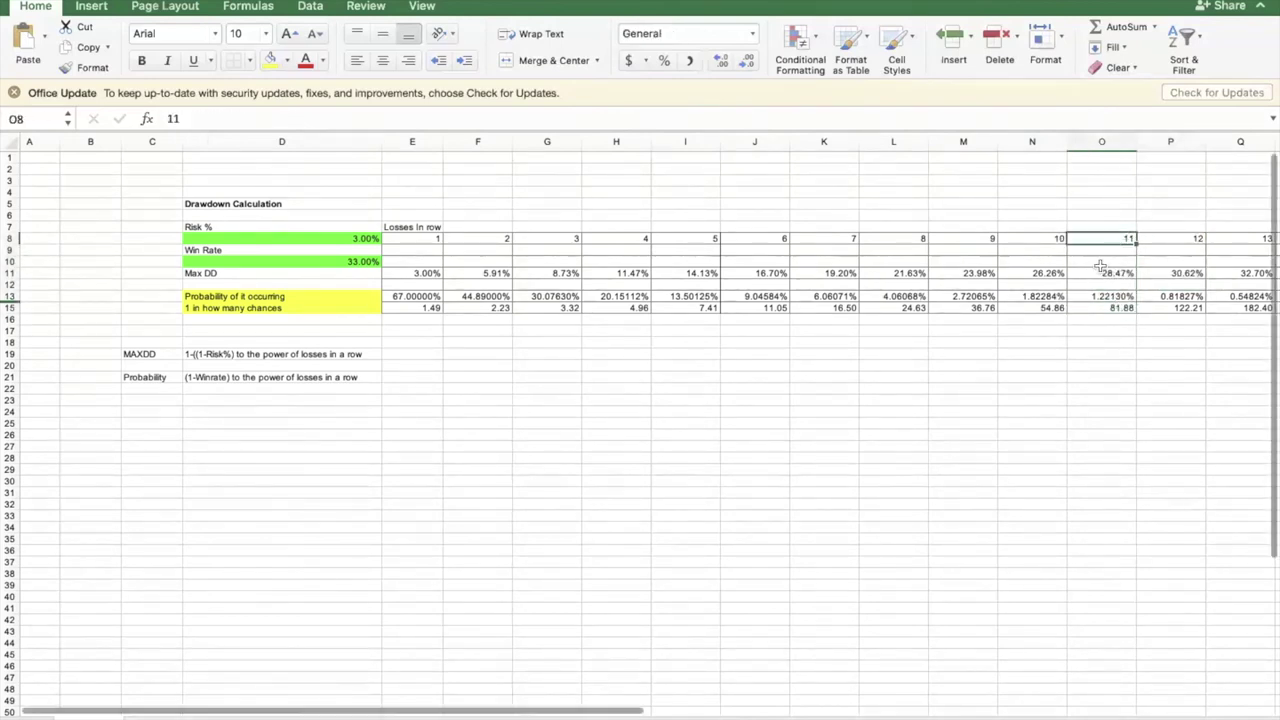
{"action": "left_click", "coordinate": [1114, 294]}
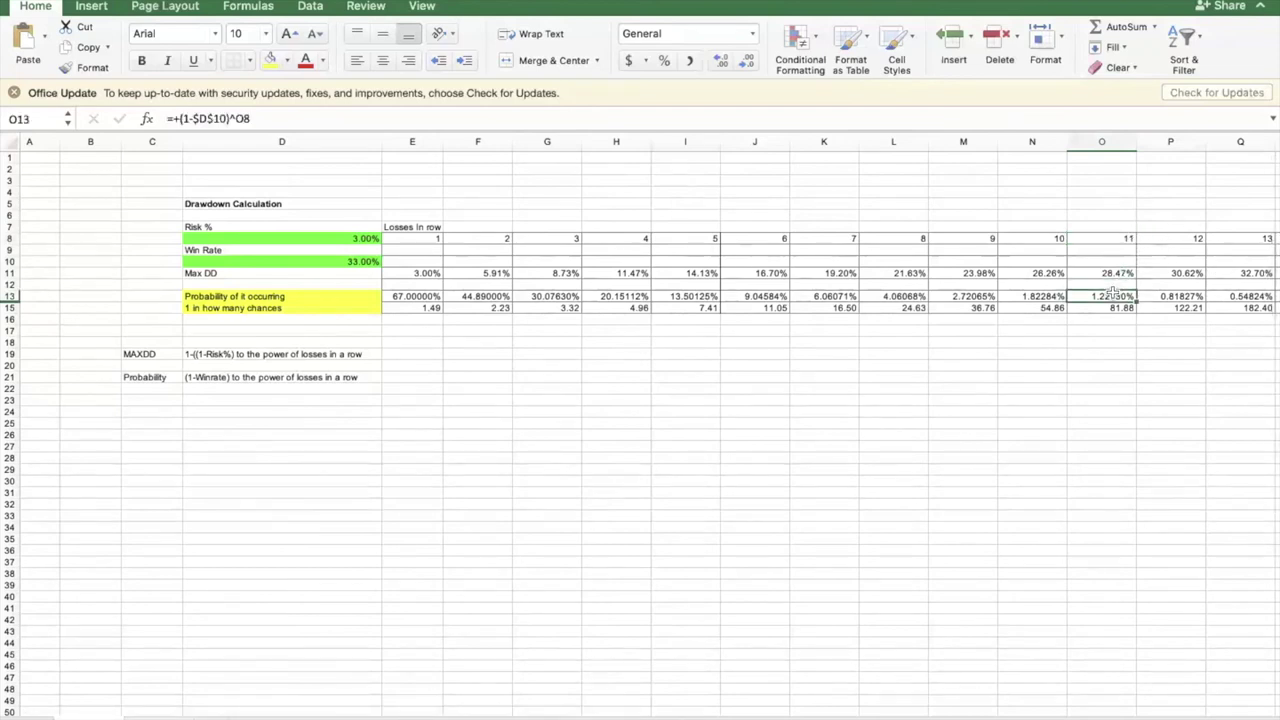
{"action": "left_click", "coordinate": [1120, 254]}
{"action": "left_click", "coordinate": [1120, 240]}
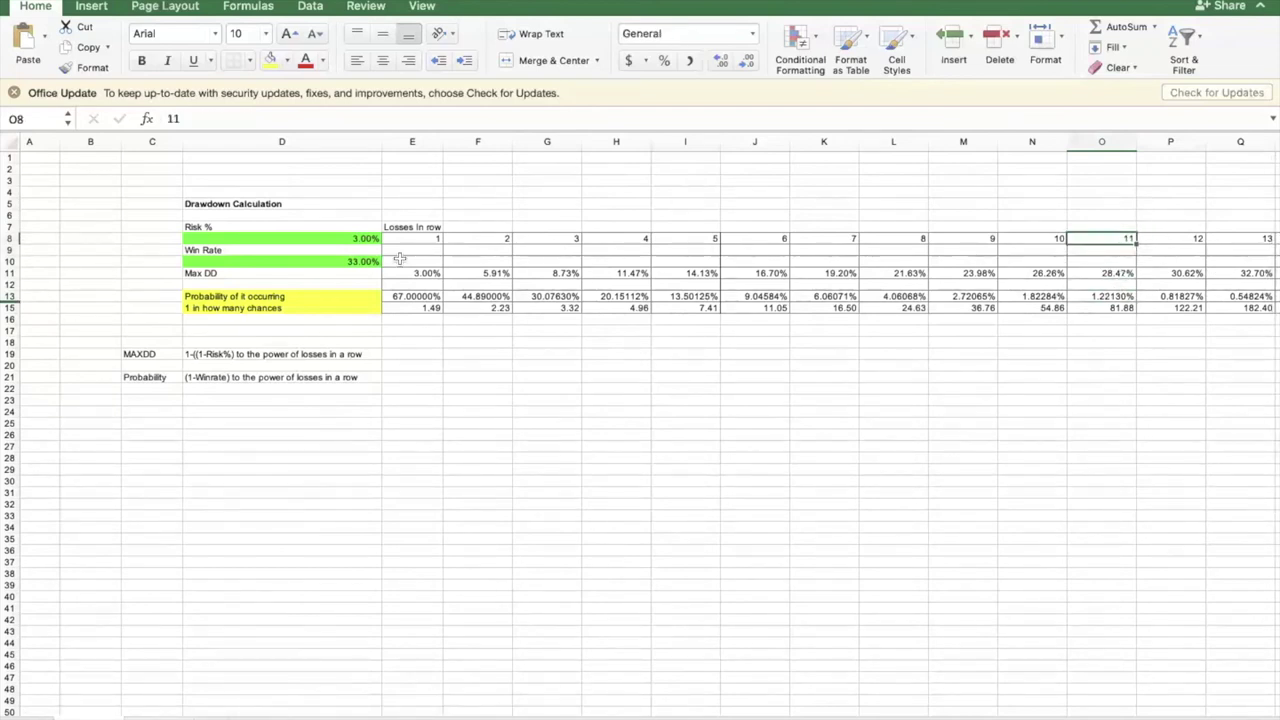
Highlight the columns for one to eleven losses in a row, E8:O15, with yellow fill
{"action": "left_click_drag", "start_coordinate": [410, 240], "coordinate": [1093, 307]}
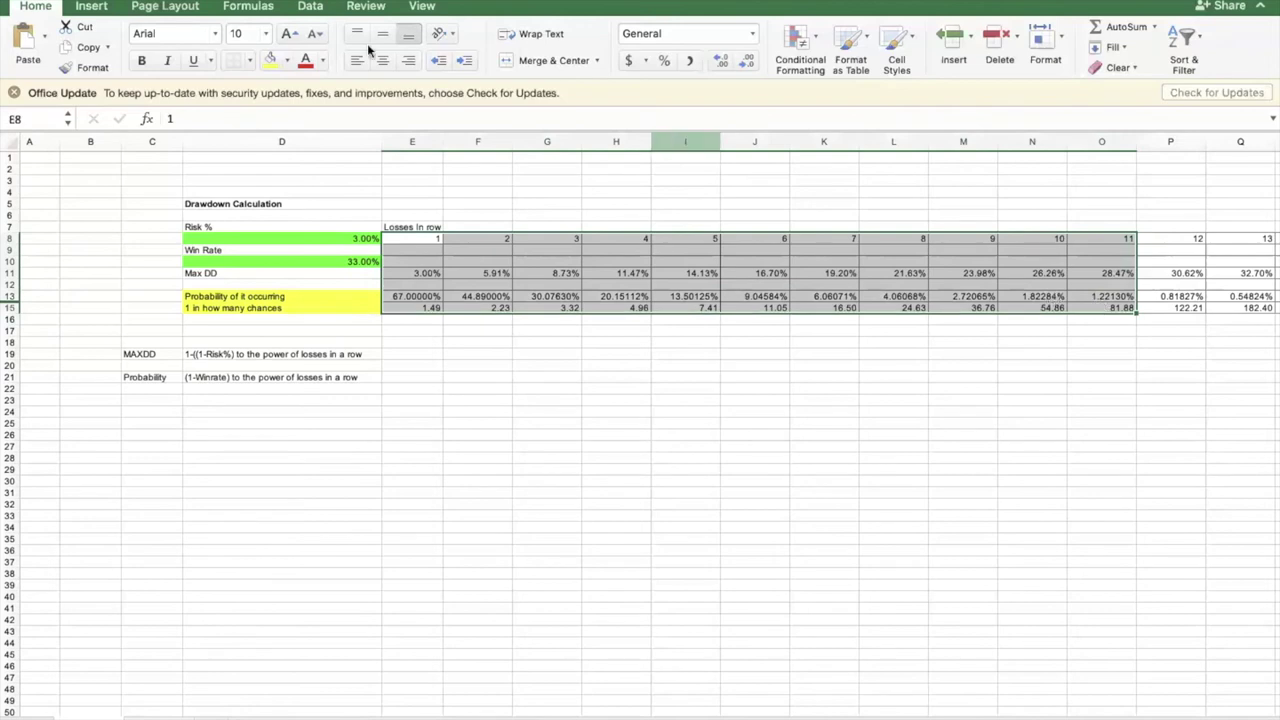
{"action": "left_click", "coordinate": [270, 60]}
{"action": "left_click", "coordinate": [857, 399]}
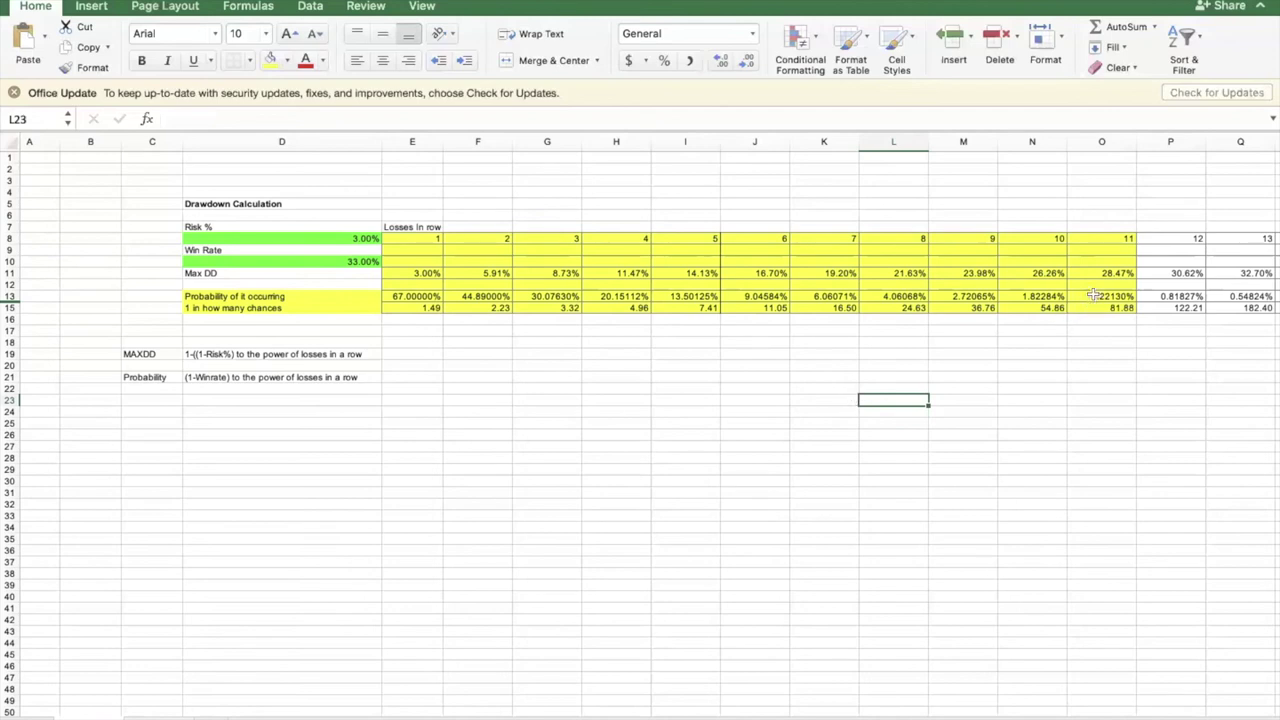
Inspect the probabilities for ten and six losses in a row within the highlighted range
{"action": "left_click", "coordinate": [1048, 296]}
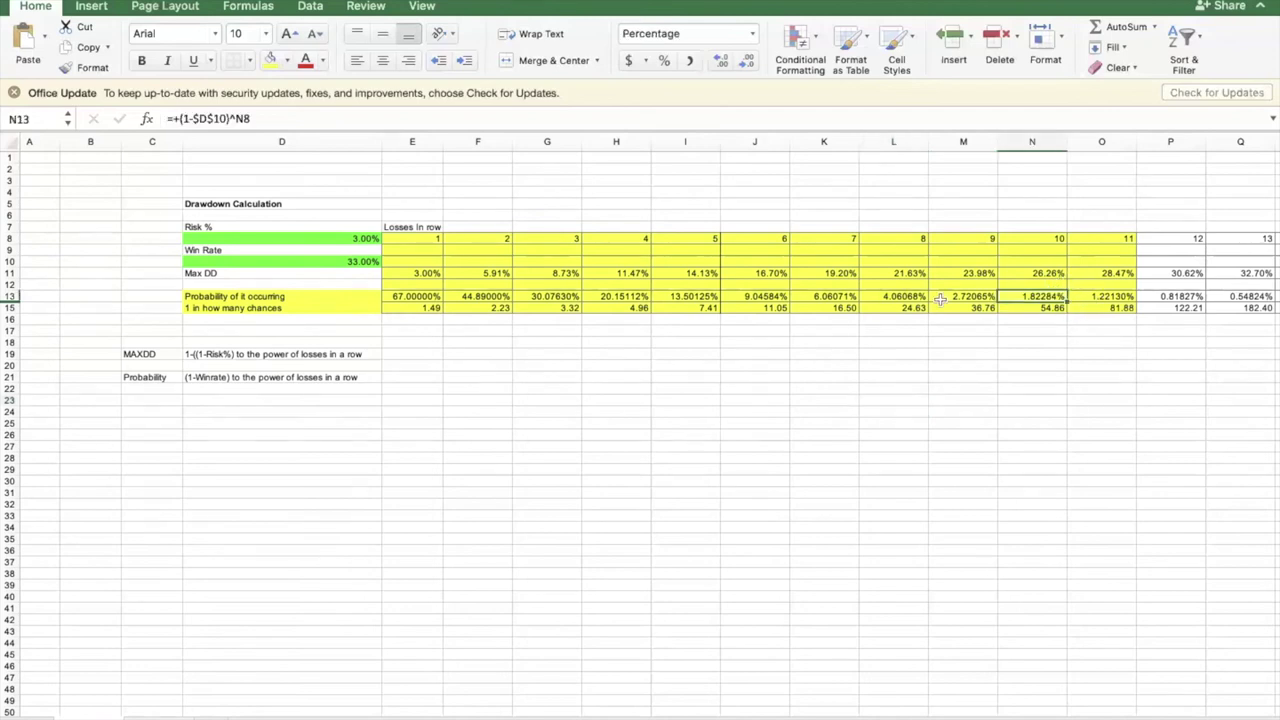
{"action": "left_click", "coordinate": [1032, 354]}
{"action": "left_click", "coordinate": [758, 295]}
{"action": "left_click", "coordinate": [755, 238]}
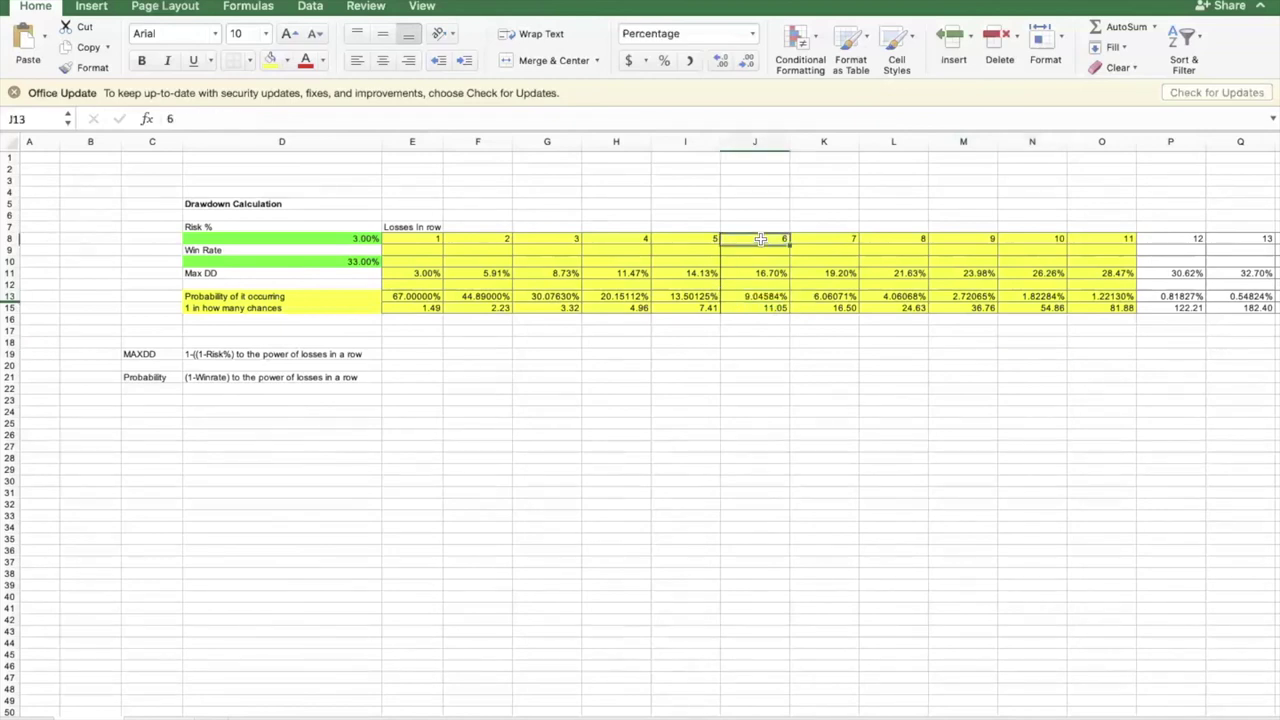
{"action": "left_click_drag", "start_coordinate": [755, 238], "coordinate": [755, 248]}
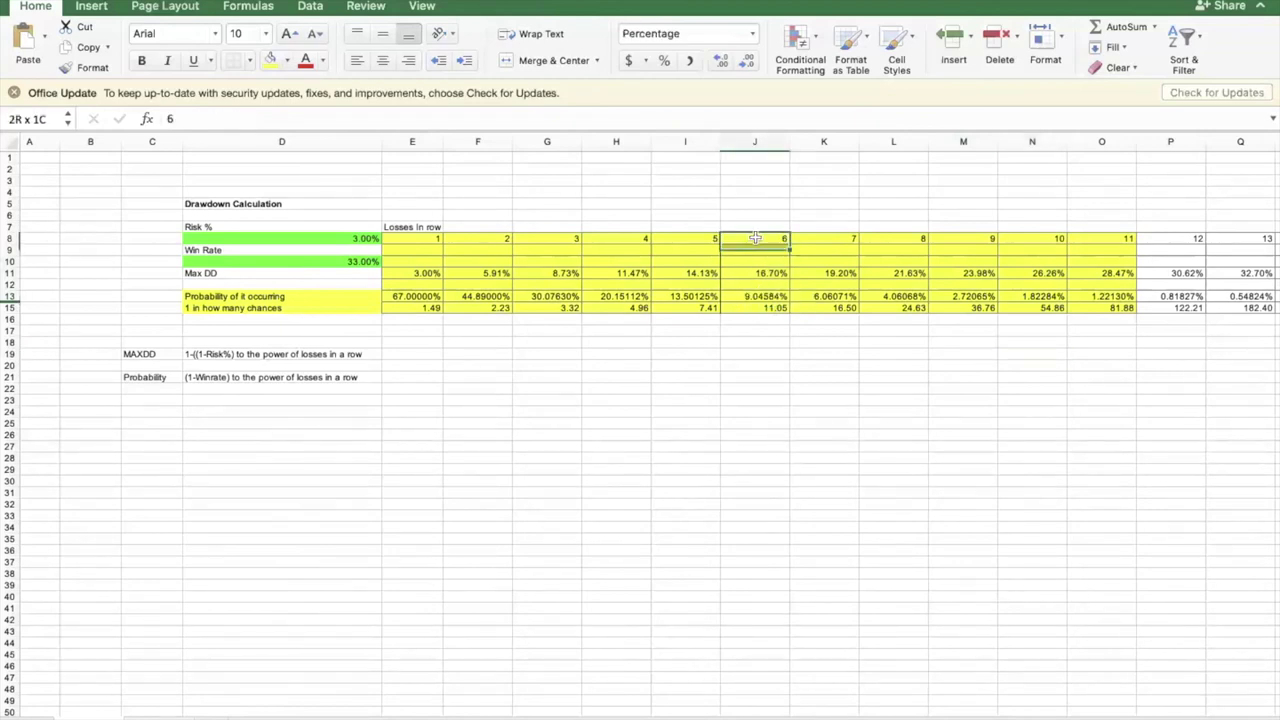
{"action": "left_click", "coordinate": [740, 296]}
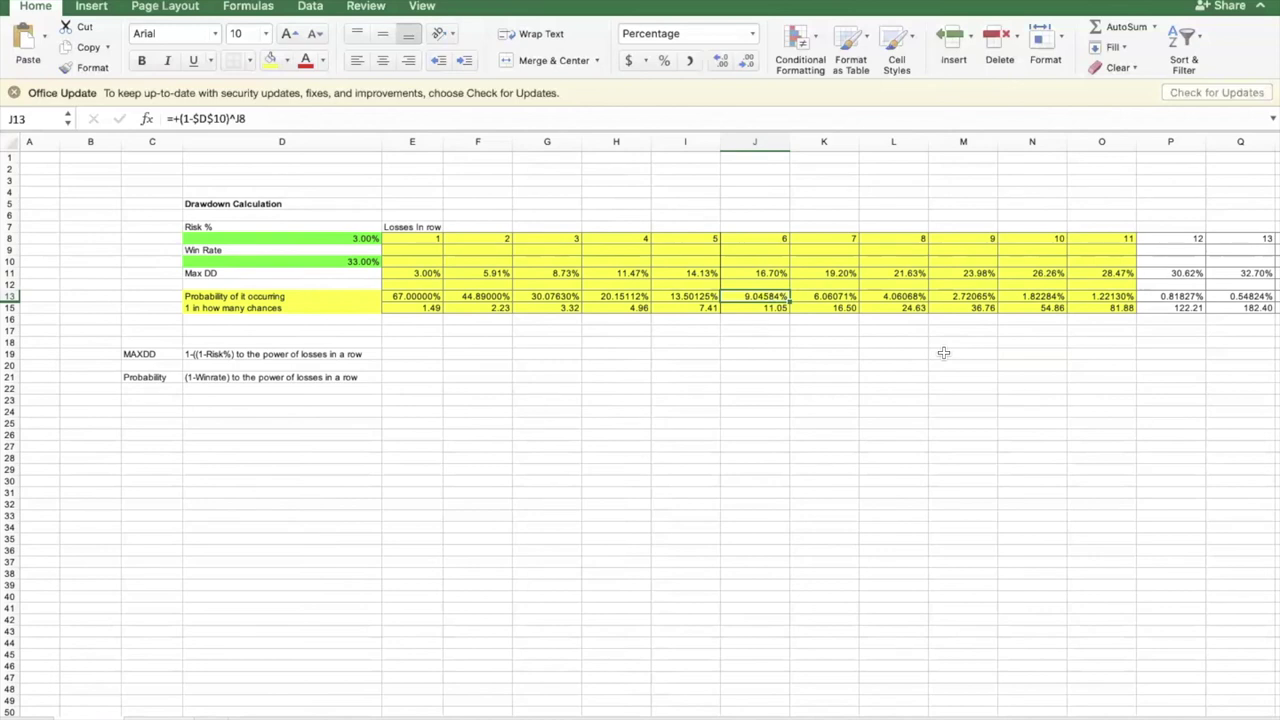
{"action": "left_click", "coordinate": [785, 237]}
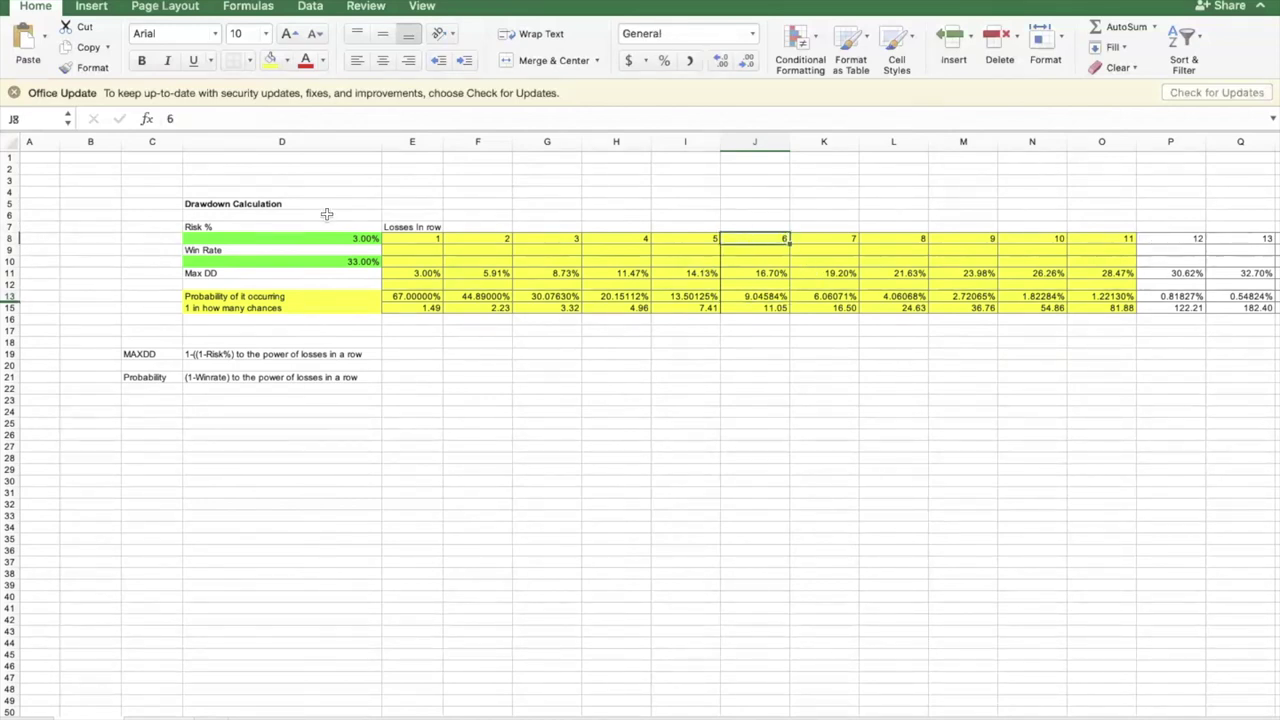
Set the Win Rate to 65%
{"action": "left_click_drag", "start_coordinate": [300, 240], "coordinate": [293, 260]}
{"action": "left_click", "coordinate": [293, 260]}
{"action": "left_click", "coordinate": [314, 268]}
{"action": "left_click", "coordinate": [316, 261]}
{"action": "type", "text": "6%5"}
{"action": "key", "text": "Return"}
Review the recalculated probabilities and chances across the loss columns, focusing on five losses in a row
{"action": "left_click", "coordinate": [560, 319]}
{"action": "key", "text": "Right"}
{"action": "key", "text": "Right"}
{"action": "key", "text": "Right"}
{"action": "key", "text": "Right"}
{"action": "key", "text": "Right"}
{"action": "left_click", "coordinate": [692, 296]}
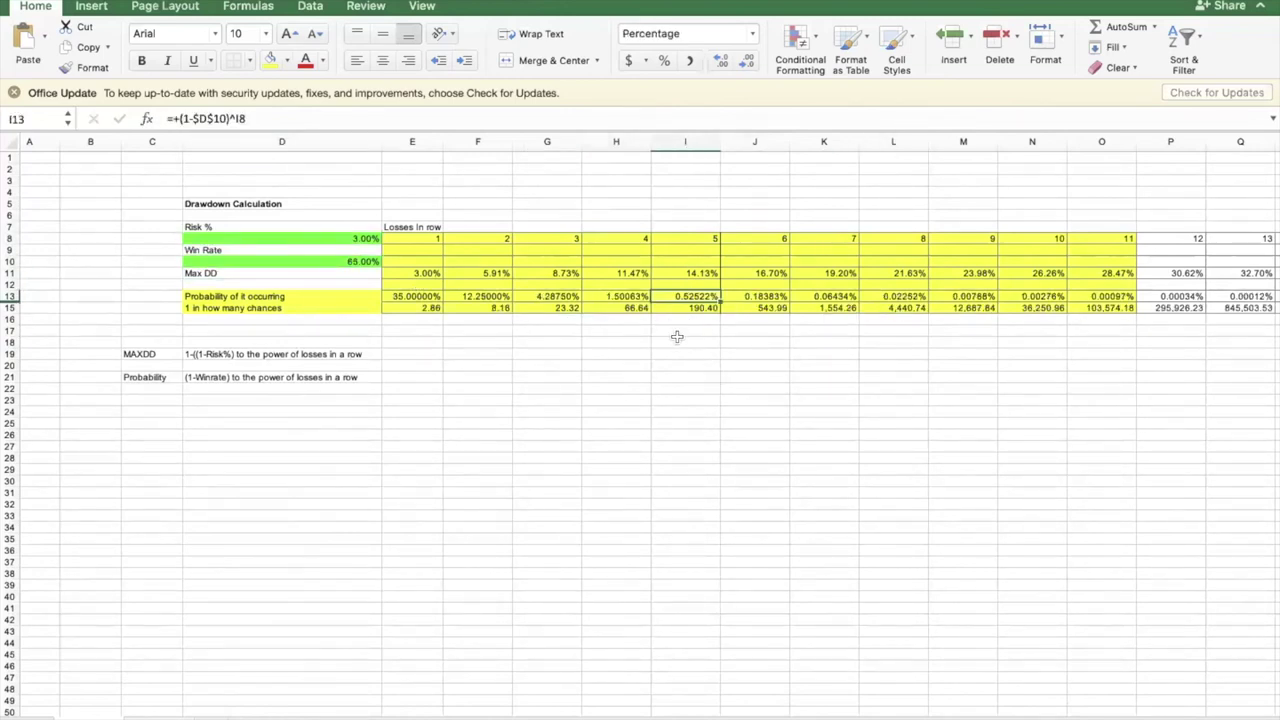
{"action": "left_click", "coordinate": [790, 358]}
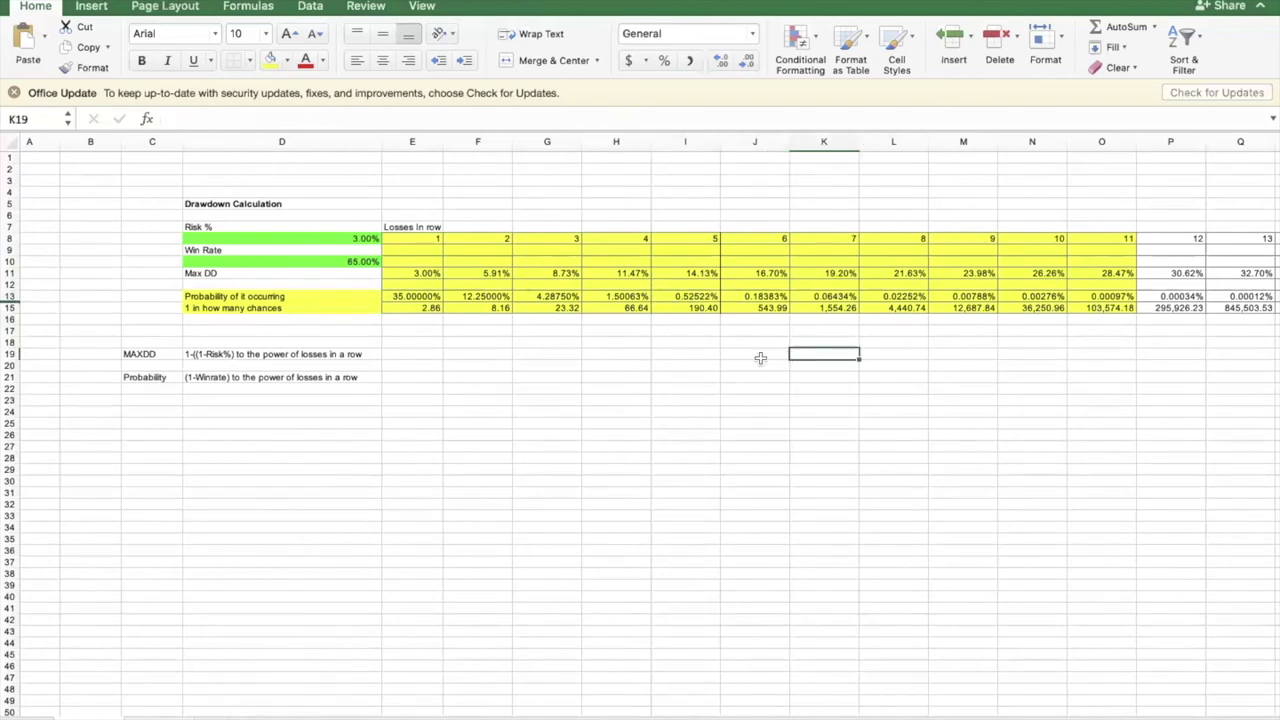
Examine the drawdown, probability and chances for four losses in a row, and for five to seven losses
{"action": "left_click", "coordinate": [762, 308]}
{"action": "key", "text": "Left"}
{"action": "key", "text": "Left"}
{"action": "key", "text": "Left"}
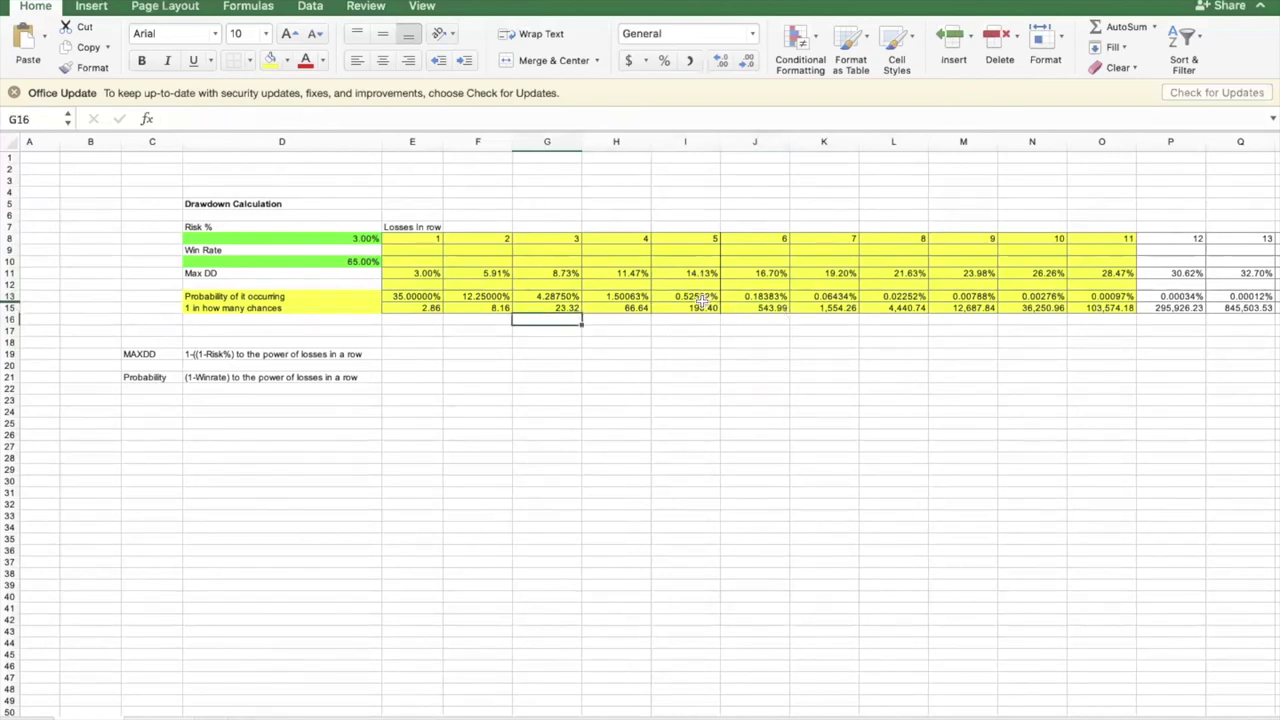
{"action": "left_click_drag", "start_coordinate": [620, 247], "coordinate": [628, 310]}
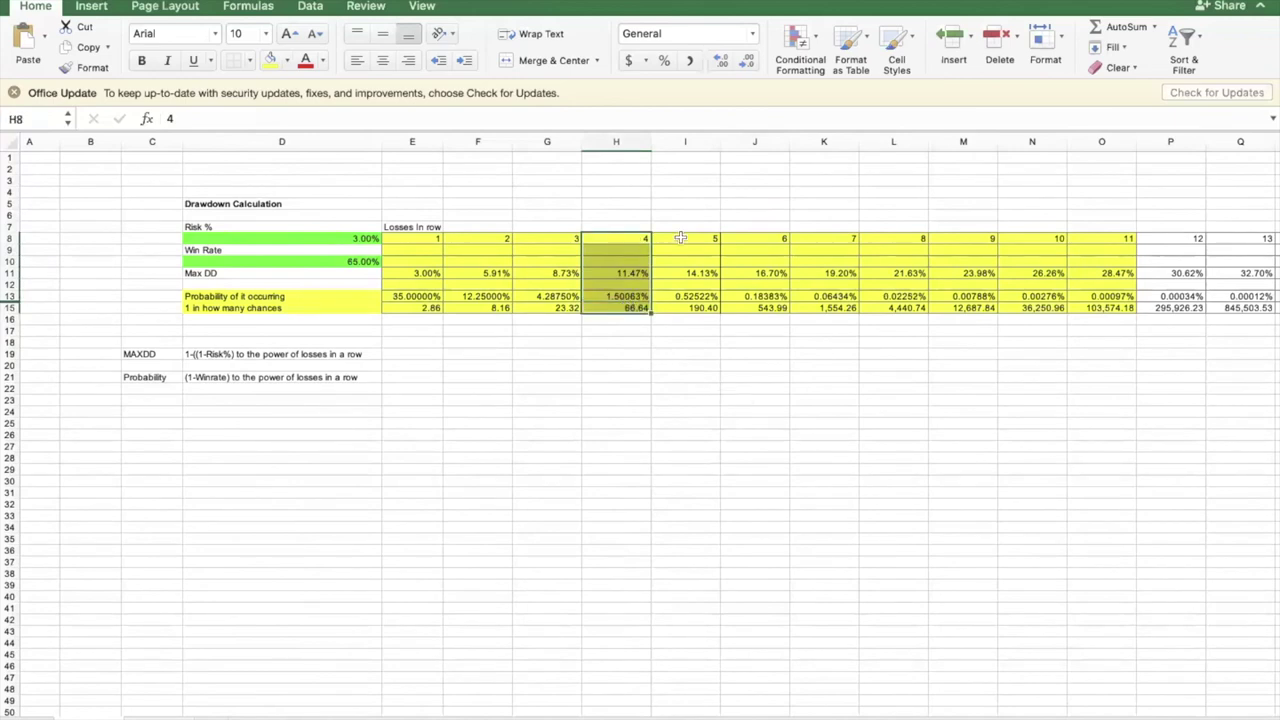
{"action": "left_click", "coordinate": [726, 238]}
{"action": "left_click_drag", "start_coordinate": [684, 240], "coordinate": [822, 308]}
{"action": "left_click", "coordinate": [909, 353]}
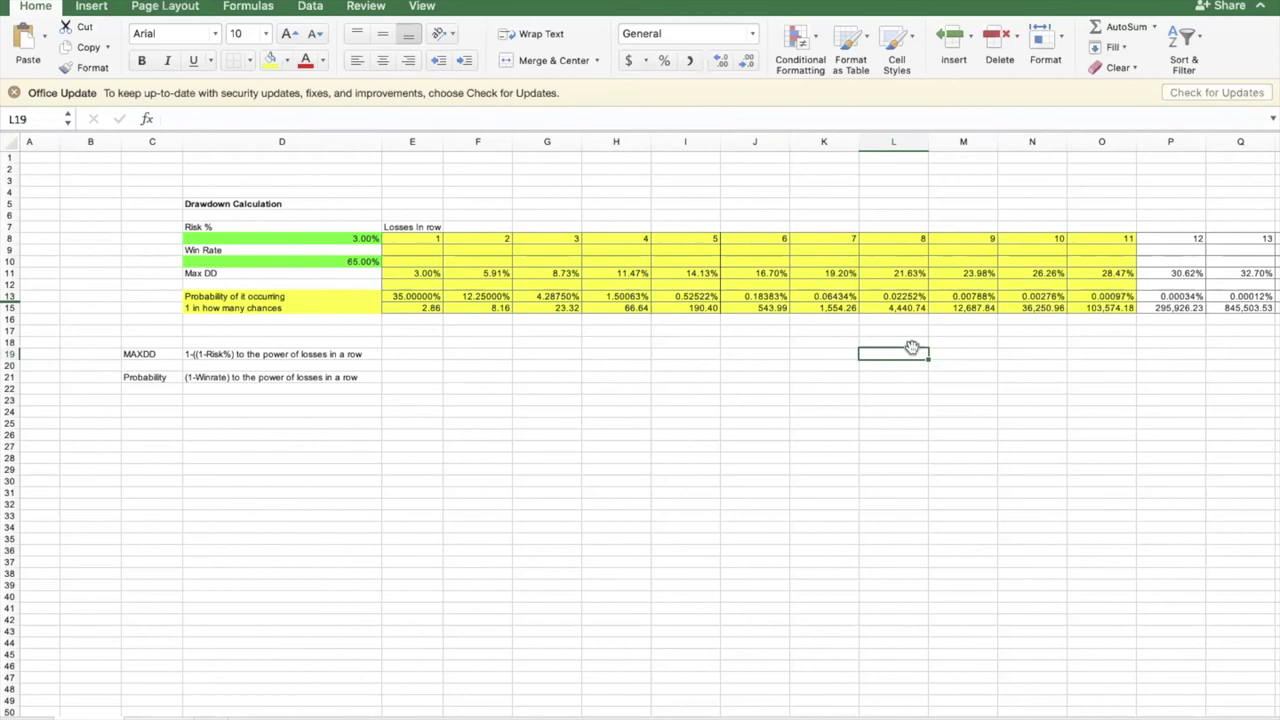
Inspect the drawdown and probability formulas for three losses in a row and the Max DD formula for eight losses
{"action": "left_click", "coordinate": [572, 273]}
{"action": "left_click", "coordinate": [565, 296]}
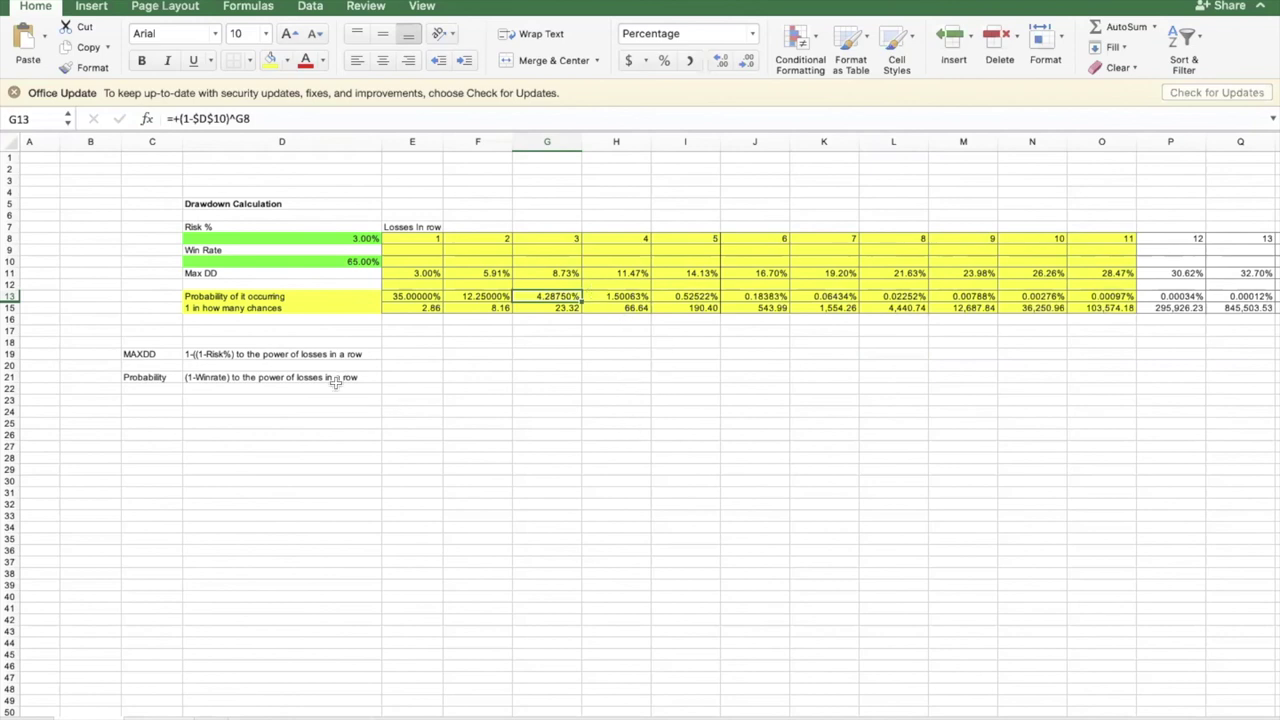
{"action": "left_click", "coordinate": [430, 280]}
{"action": "left_click", "coordinate": [895, 273]}
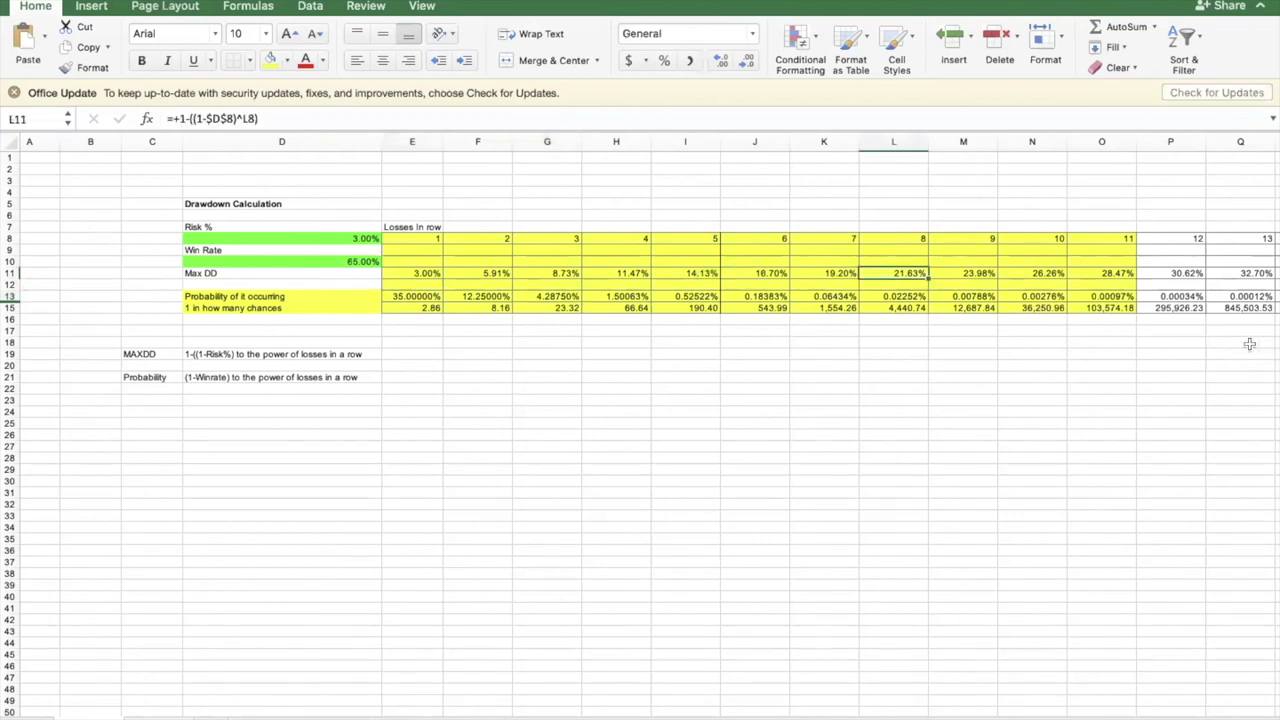
Set the Win Rate to 33%
{"action": "left_click", "coordinate": [340, 259]}
{"action": "left_click", "coordinate": [824, 239]}
{"action": "left_click", "coordinate": [371, 261]}
{"action": "type", "text": "33"}
{"action": "key", "text": "Return"}
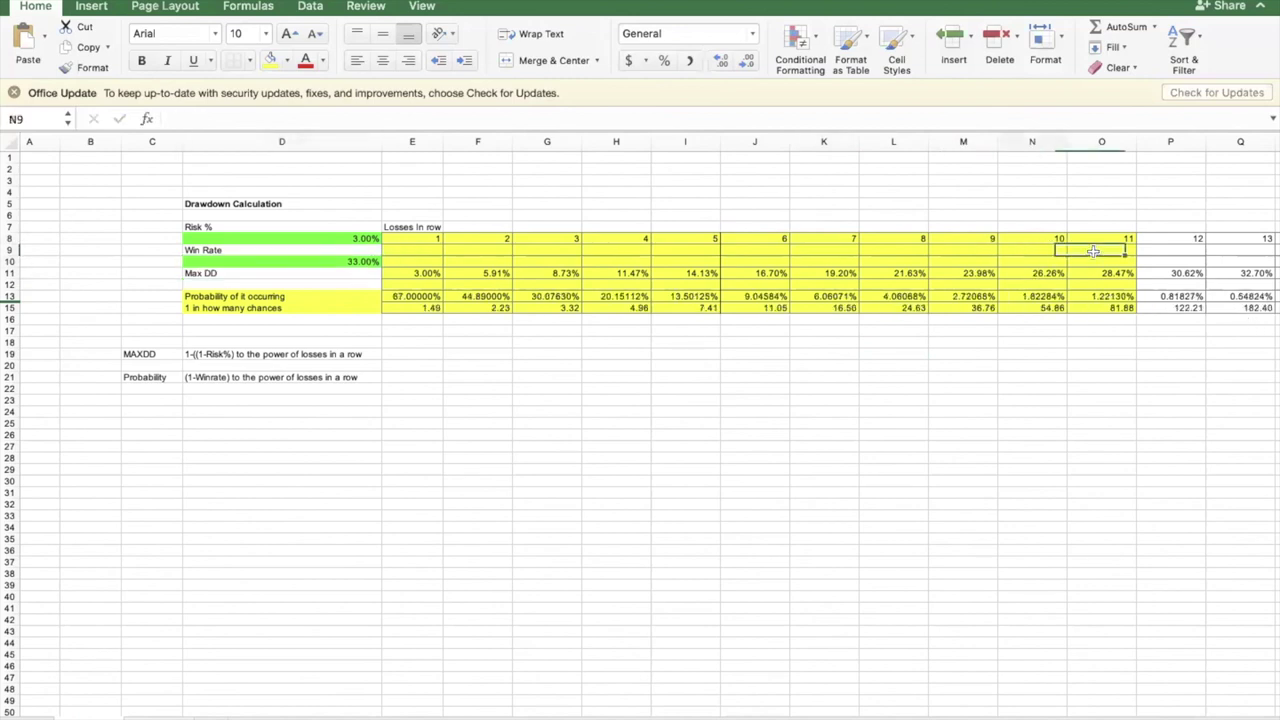
Review the recalculated drawdown, probability and chances for one to eleven losses in a row, E8:O15
{"action": "left_click_drag", "start_coordinate": [412, 240], "coordinate": [1111, 307]}
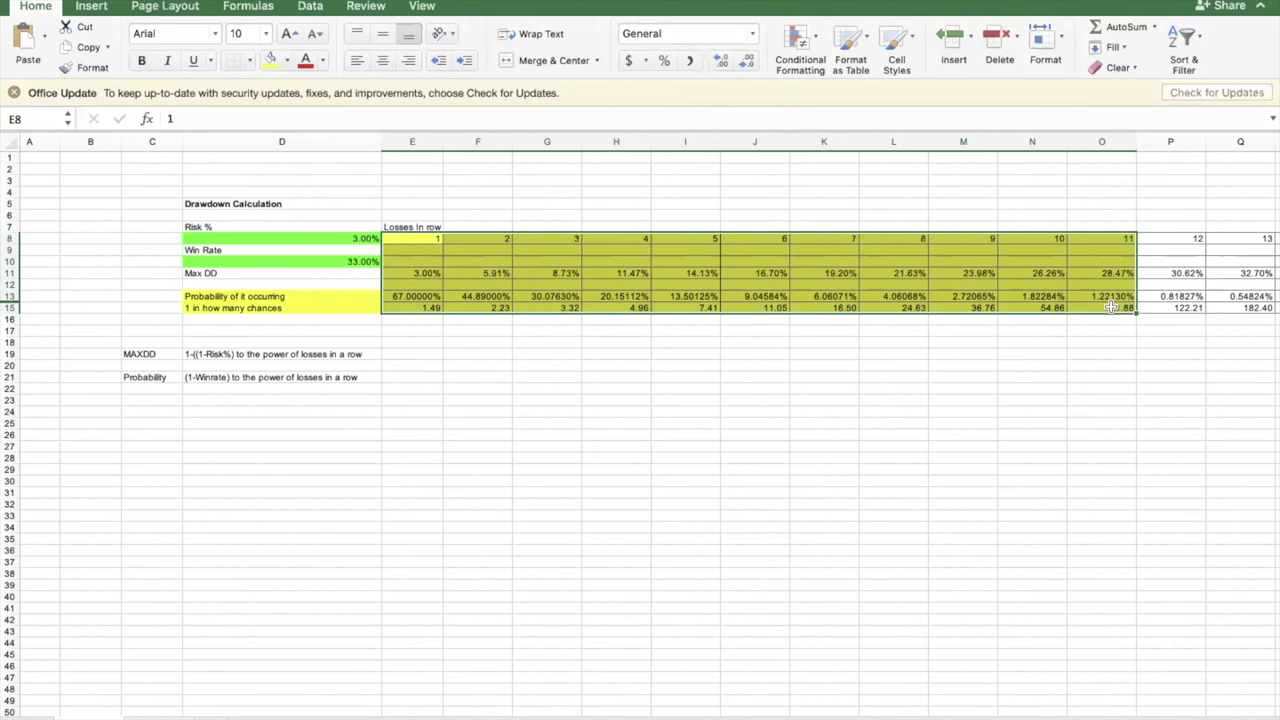
{"action": "left_click", "coordinate": [1040, 249]}
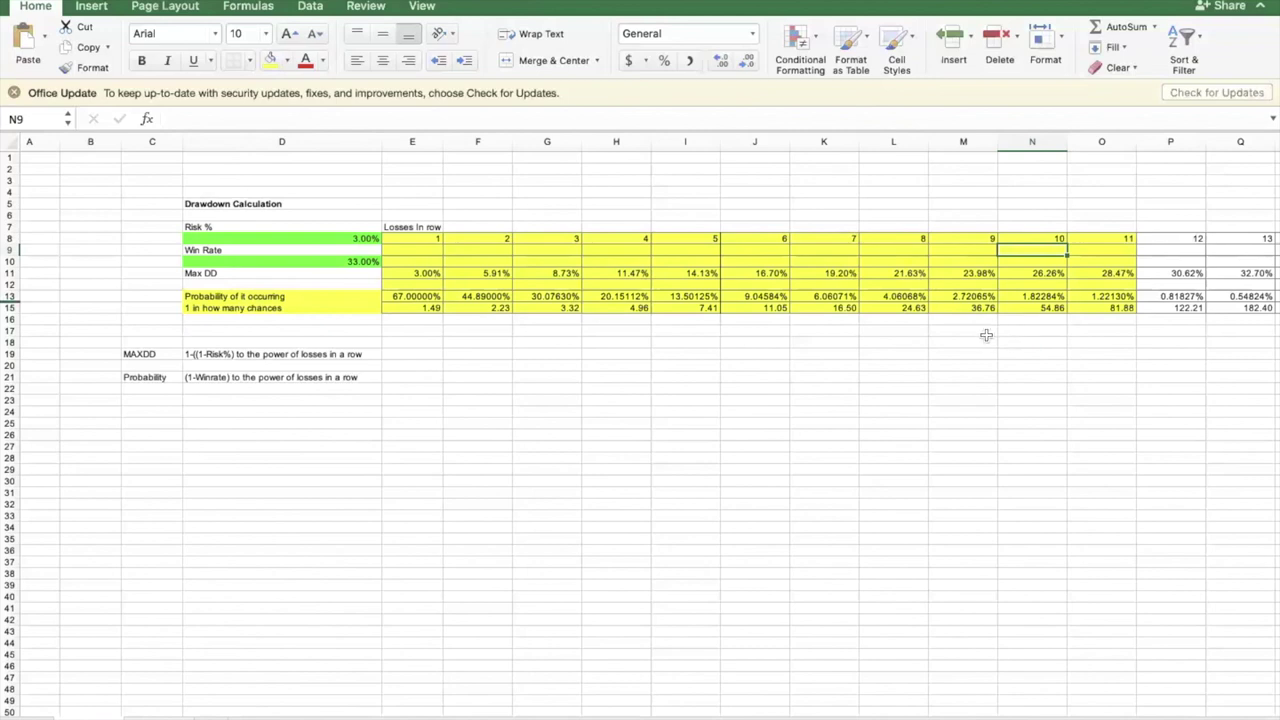
{"action": "left_click", "coordinate": [956, 390]}
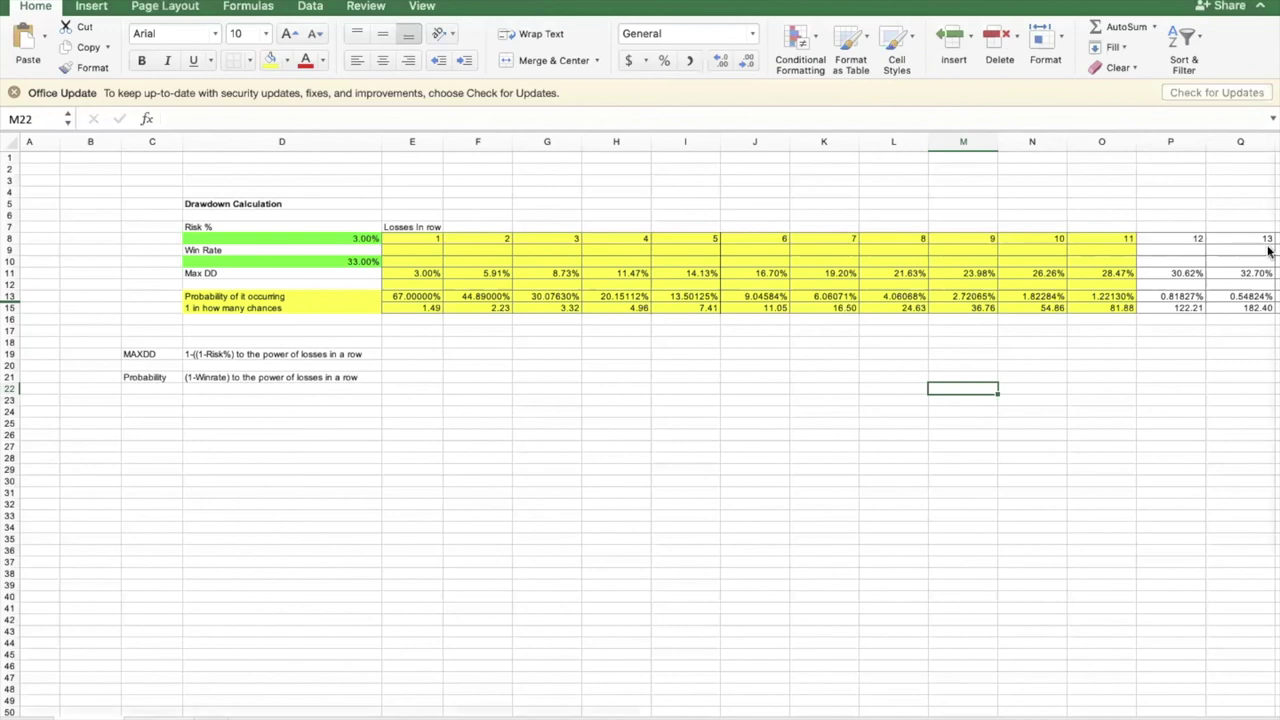
{"action": "left_click", "coordinate": [862, 446]}
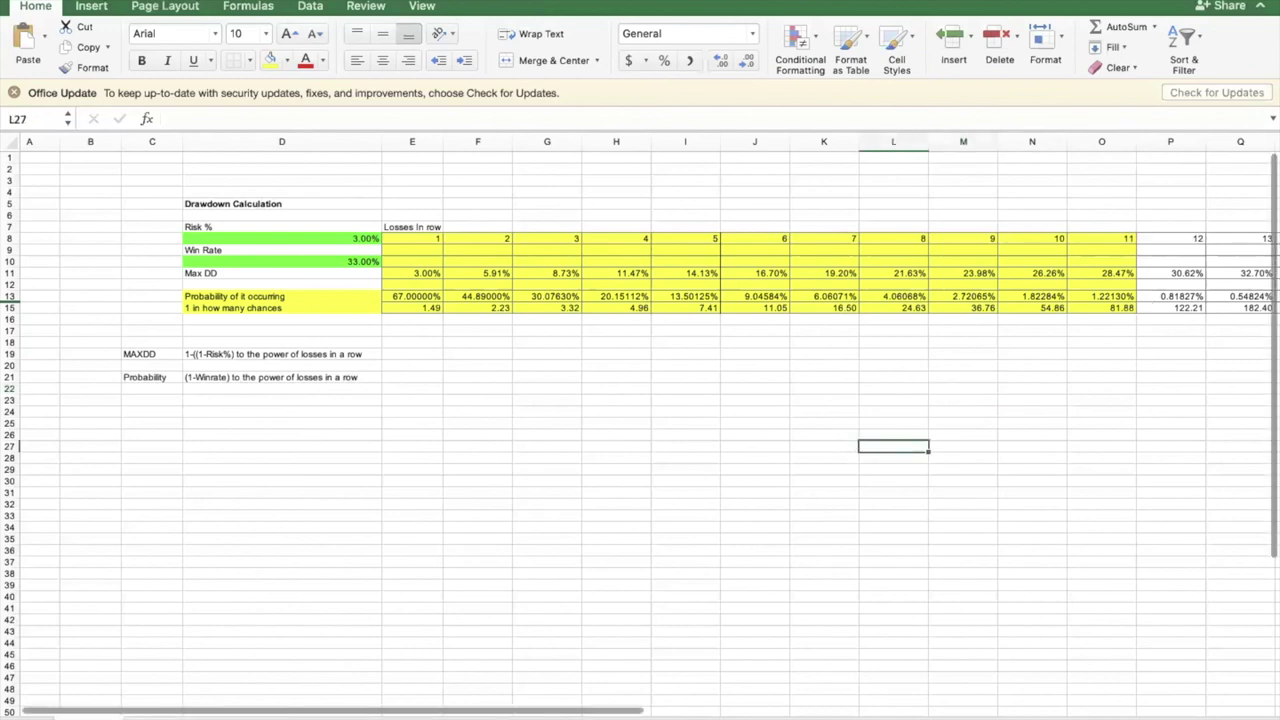